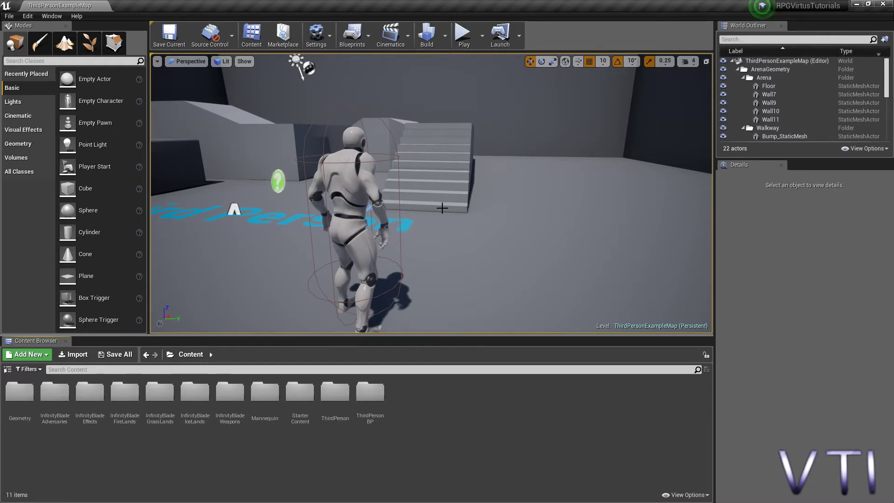
# Open the ThirdPersonBP > Blueprints folder in the Content Browser
pyautogui.moveTo(442, 208); pyautogui.dragTo(422, 198)
pyautogui.scroll(-3, 446, 211)
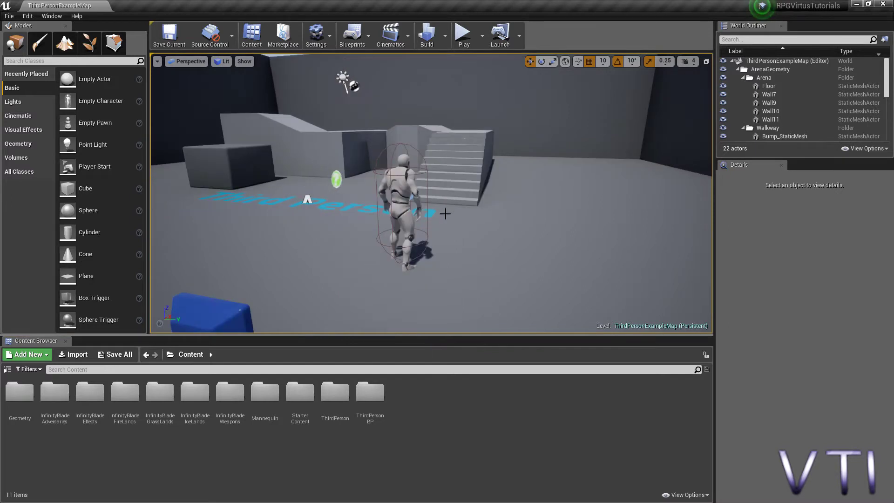
pyautogui.scroll(3, 437, 214)
pyautogui.moveTo(435, 214); pyautogui.dragTo(433, 200)
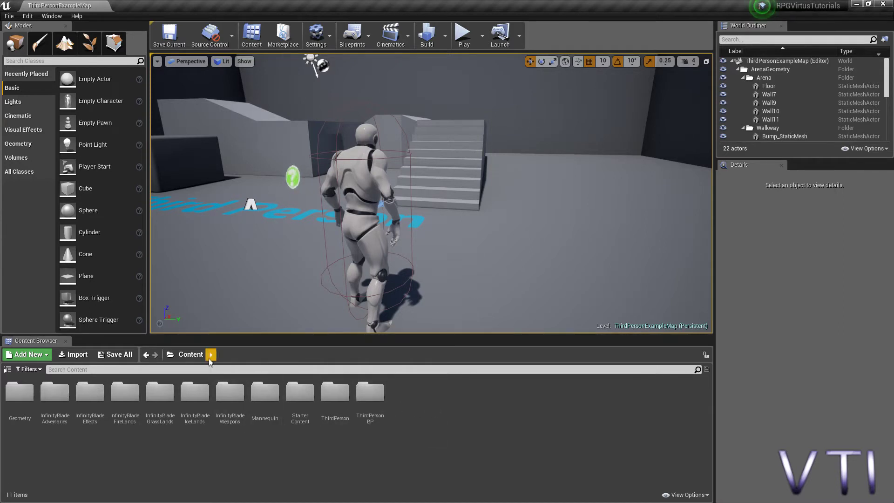
pyautogui.doubleClick(376, 401)
pyautogui.doubleClick(20, 393)
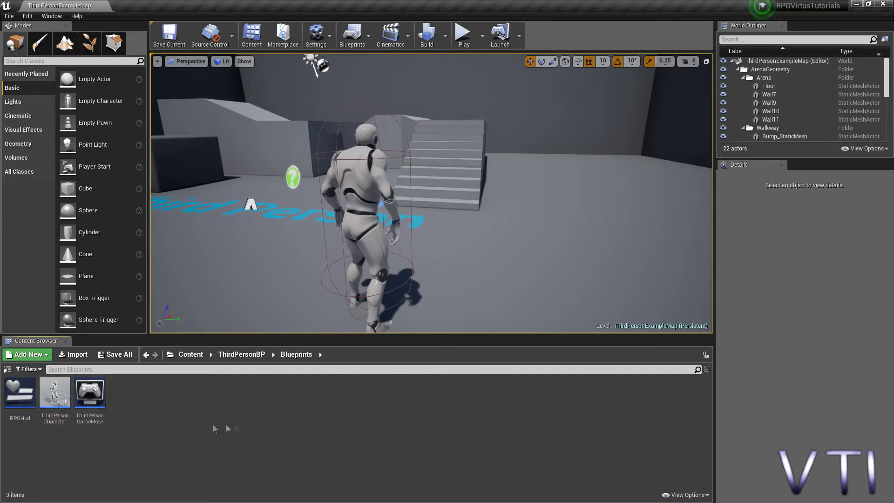
# Create a new folder named Character inside Blueprints and open it
pyautogui.rightClick(248, 417)
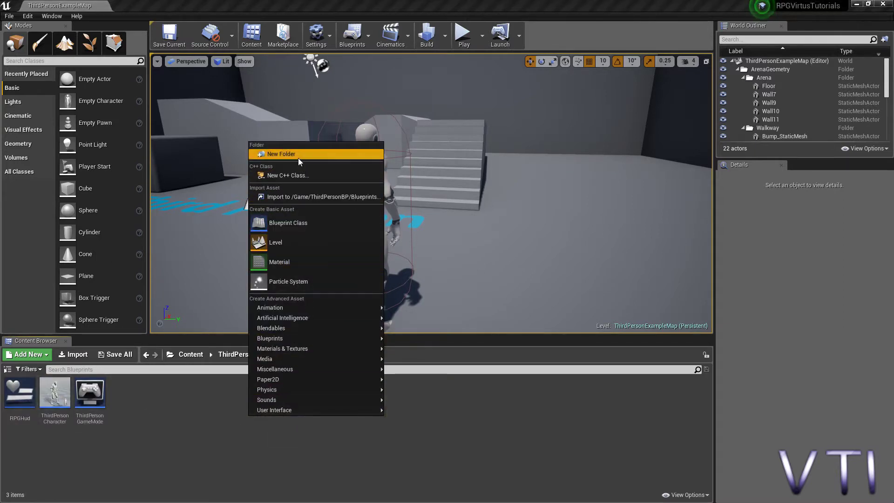
pyautogui.click(298, 158)
pyautogui.write('Chil')
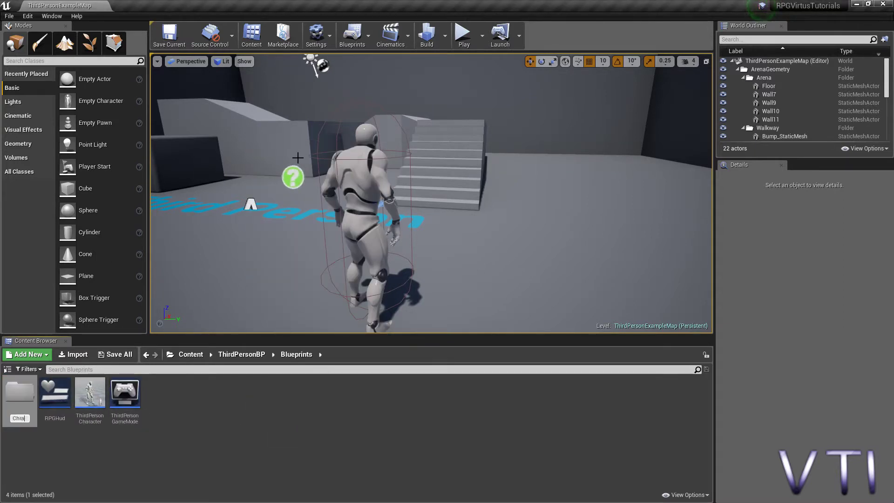
pyautogui.write('aracte')
pyautogui.press('Return')
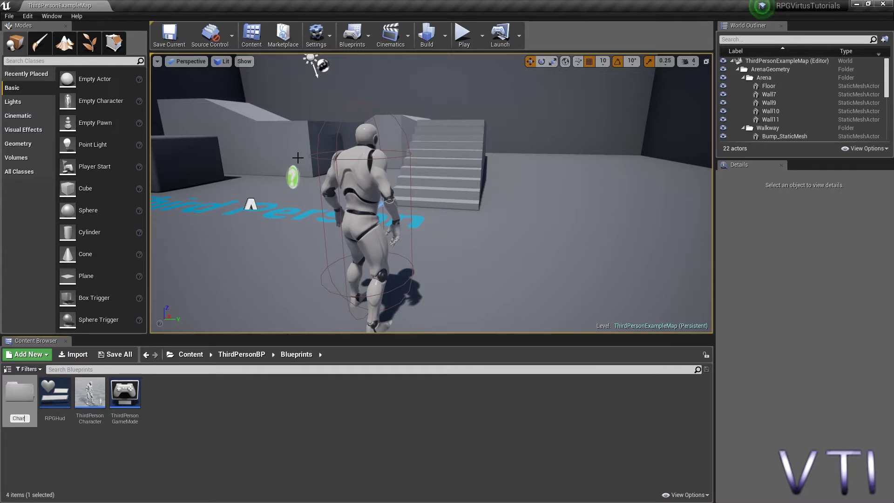
pyautogui.write('r')
pyautogui.press('Return')
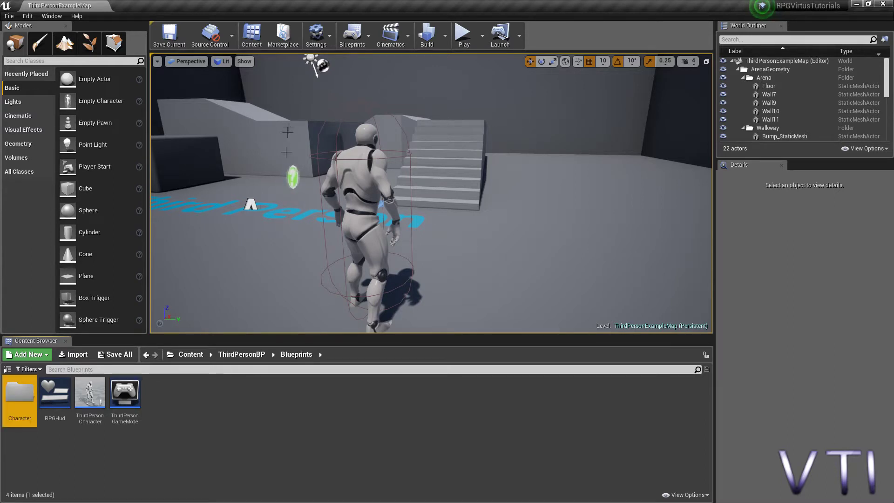
pyautogui.doubleClick(23, 410)
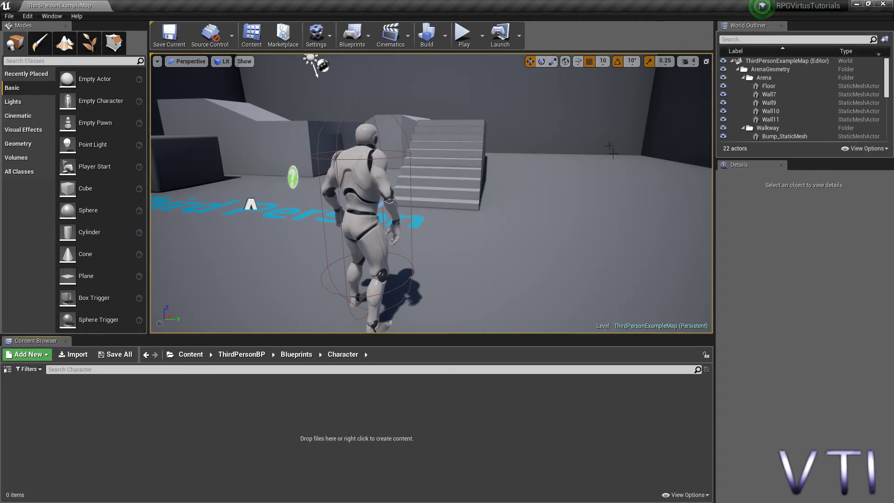
# Find the Role Playing Game Project Files on the tutorial's Resources page in Chrome, then return to File Explorer
pyautogui.click(857, 4)
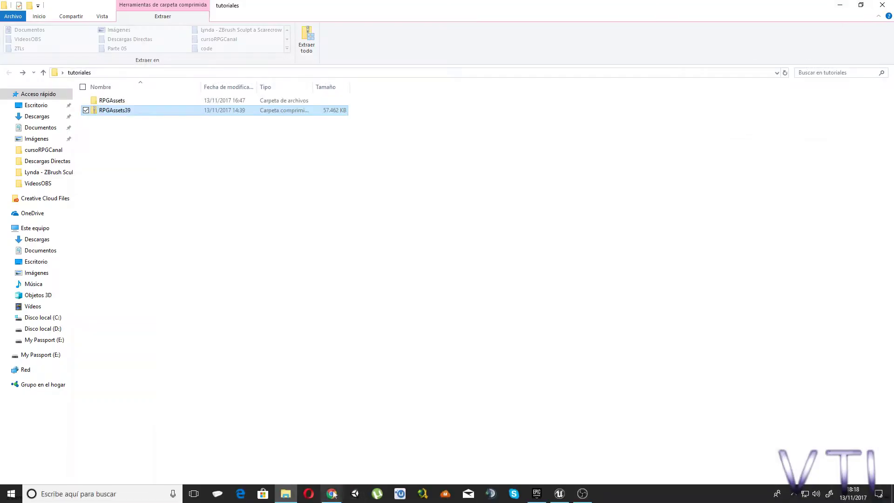
pyautogui.click(336, 493)
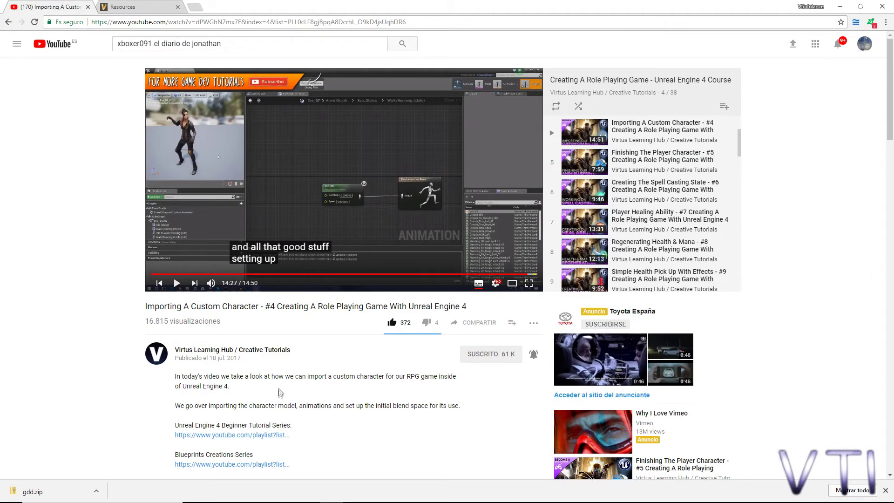
pyautogui.scroll(-2, 325, 393)
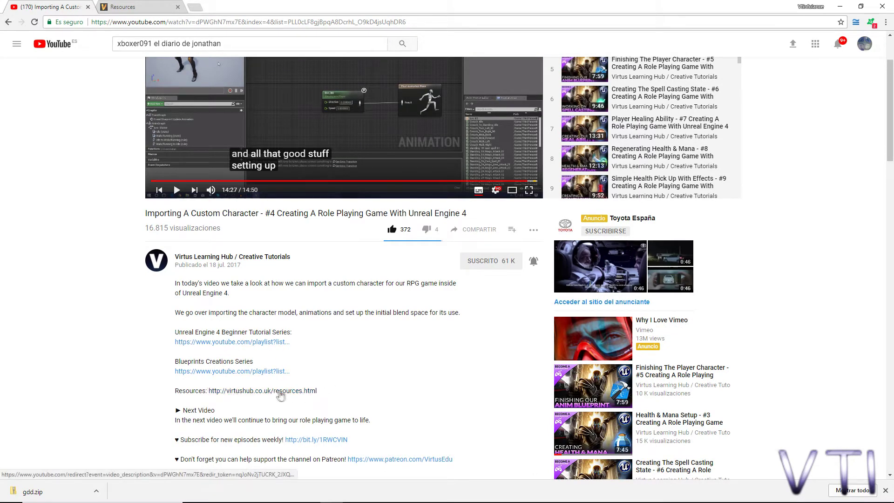
pyautogui.click(142, 9)
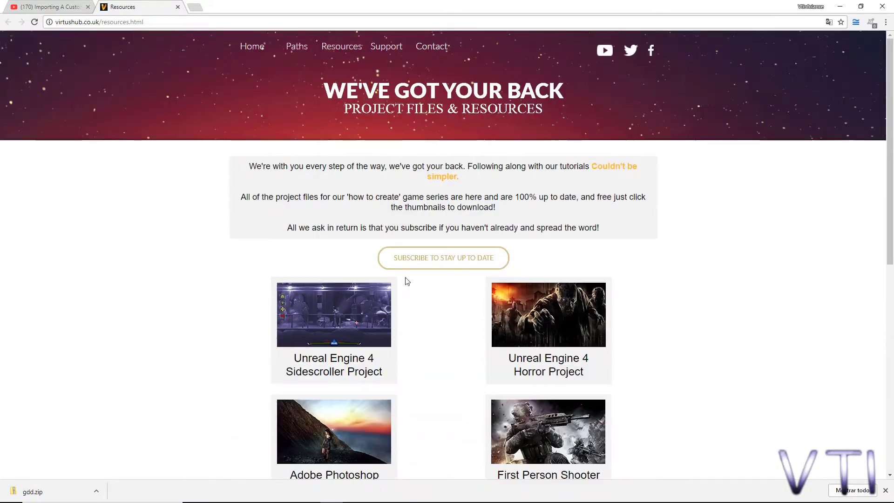
pyautogui.scroll(-7, 355, 245)
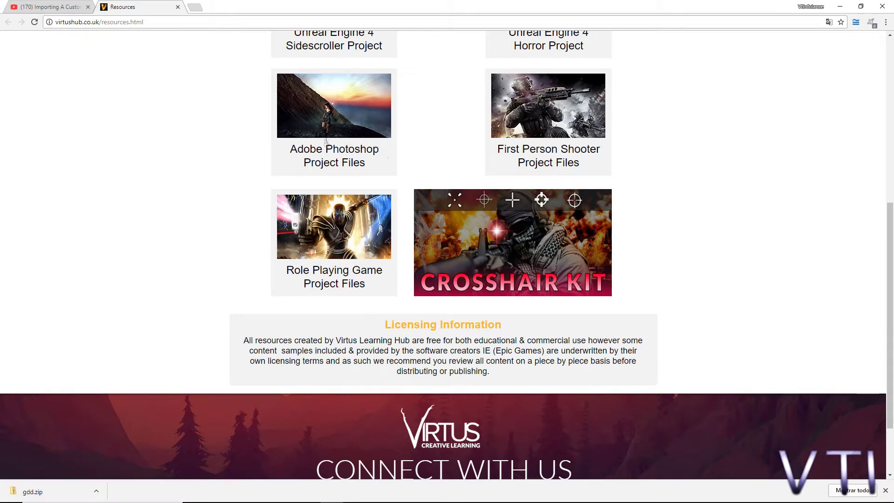
pyautogui.click(285, 494)
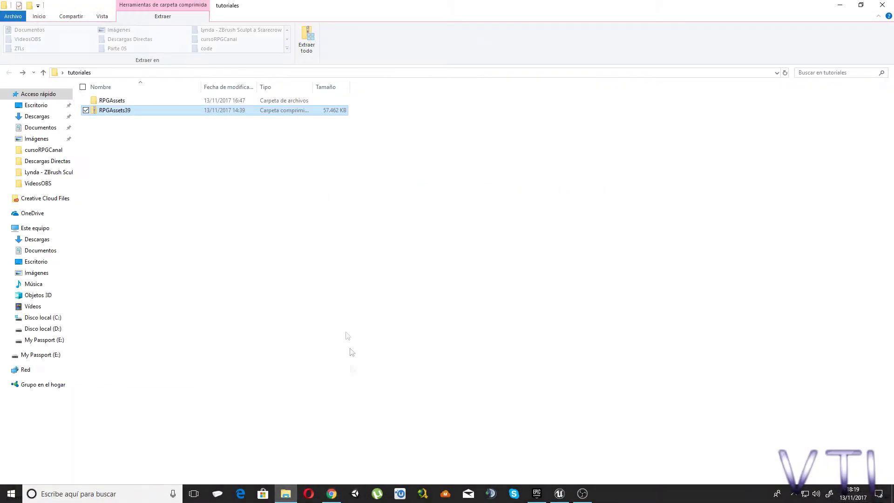
# Inspect the Mesh and Animations subfolders of RPGAssets, then switch back to the Unreal editor
pyautogui.doubleClick(116, 101)
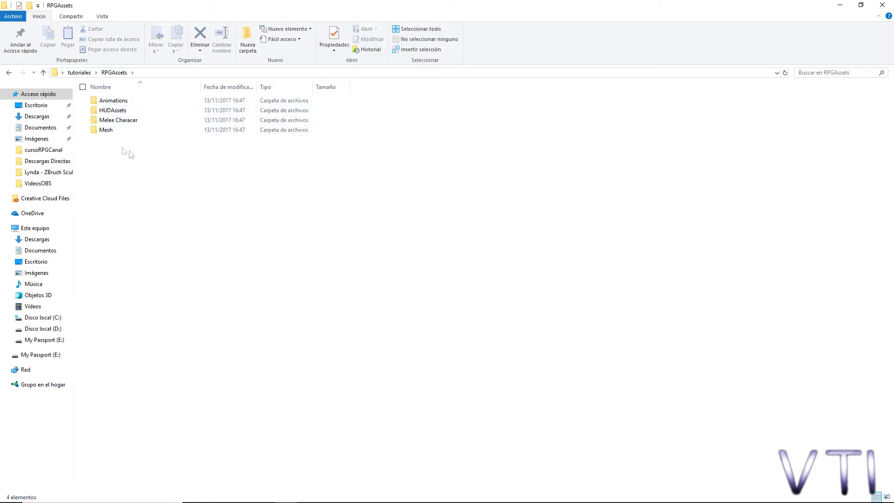
pyautogui.doubleClick(112, 132)
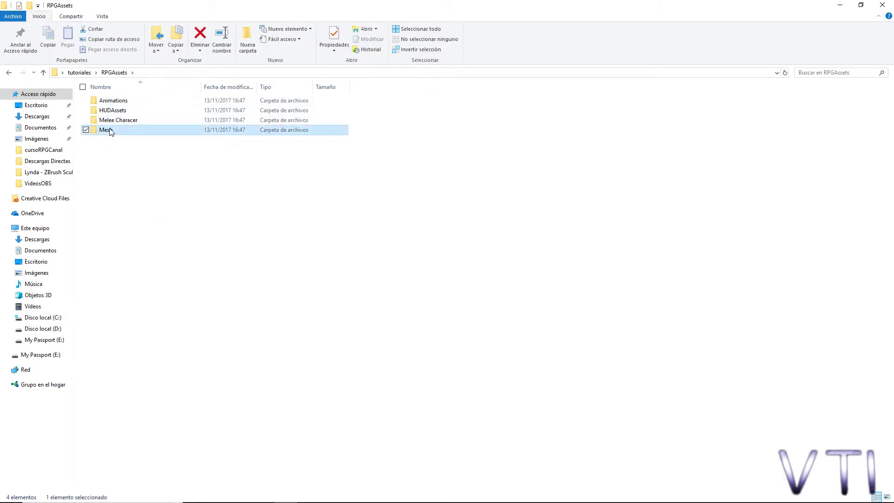
pyautogui.click(43, 72)
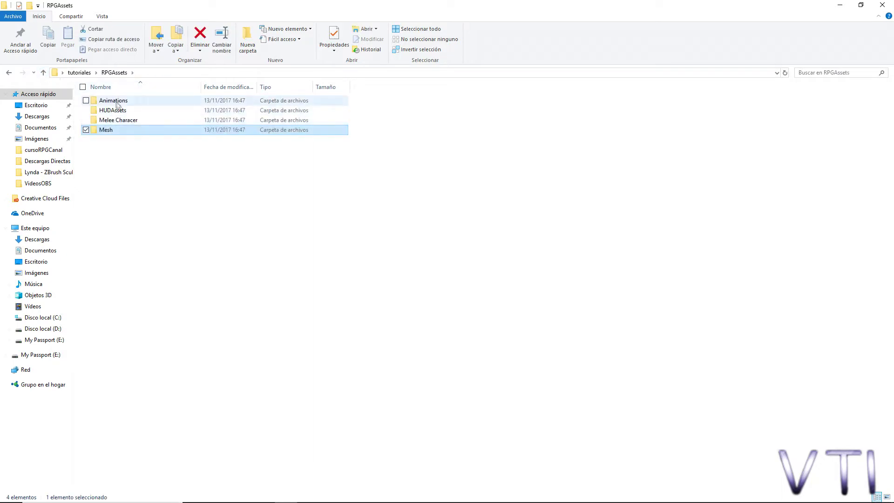
pyautogui.doubleClick(115, 101)
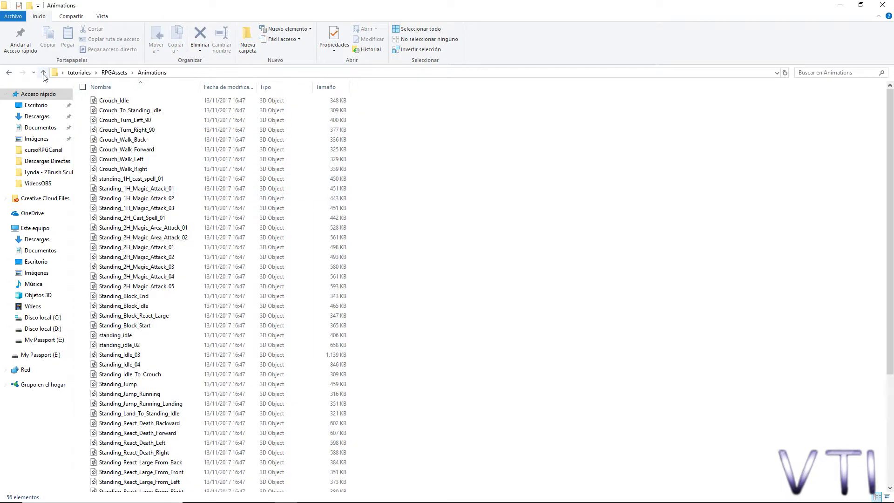
pyautogui.click(43, 73)
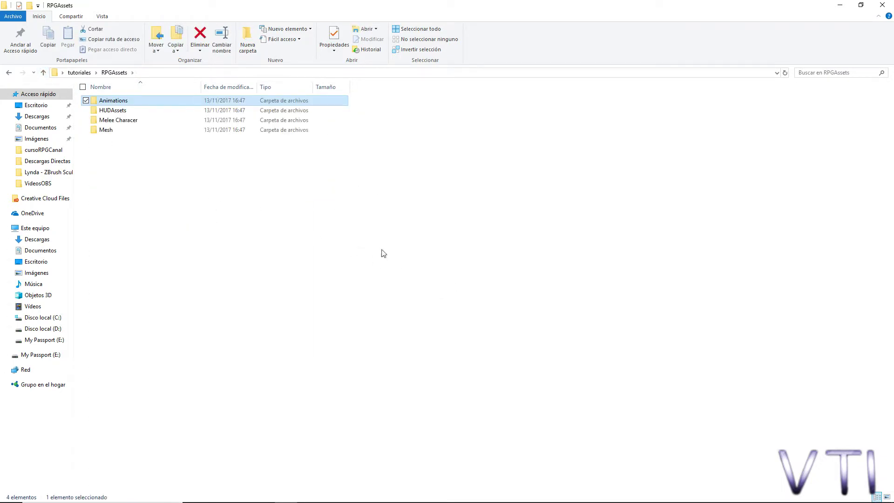
pyautogui.moveTo(567, 500)
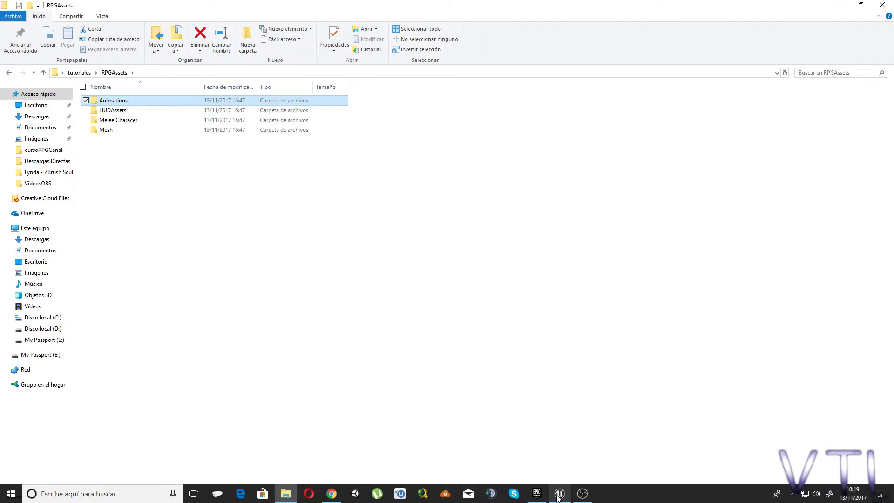
pyautogui.click(560, 494)
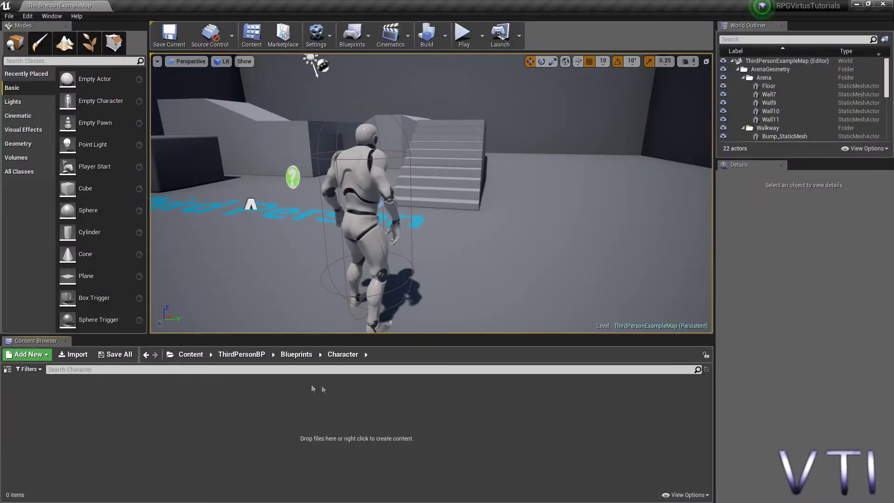
# Import the Eve FBX file from Escritorio > tutoriales > RPGAssets > Mesh into the Character folder
pyautogui.click(73, 355)
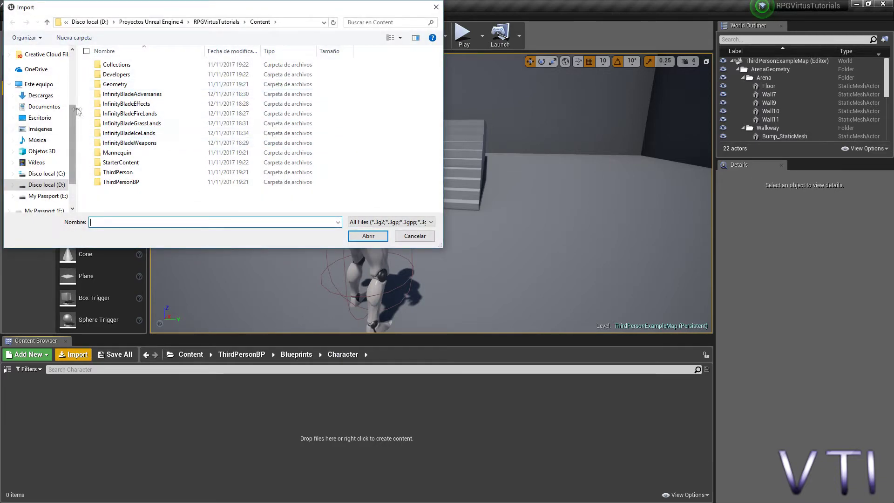
pyautogui.moveTo(74, 118); pyautogui.dragTo(80, 80)
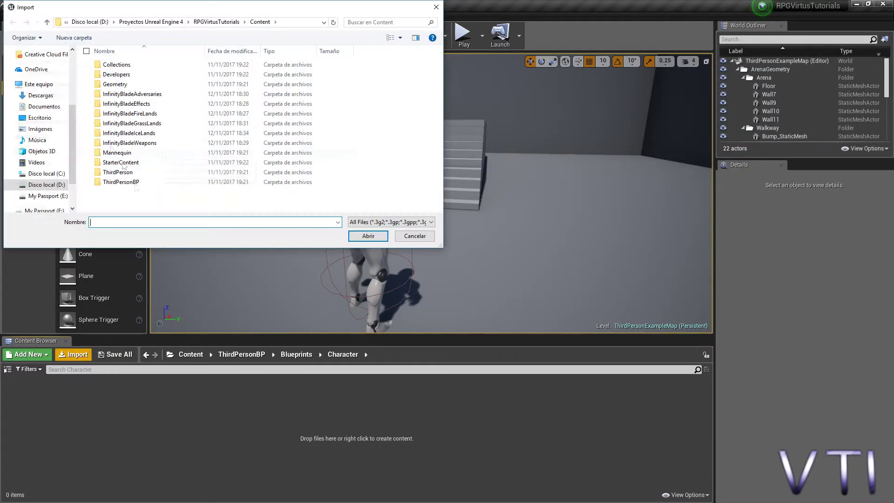
pyautogui.moveTo(70, 122)
pyautogui.mouseDown()
pyautogui.moveTo(73, 80)
pyautogui.moveTo(72, 94)
pyautogui.mouseUp()
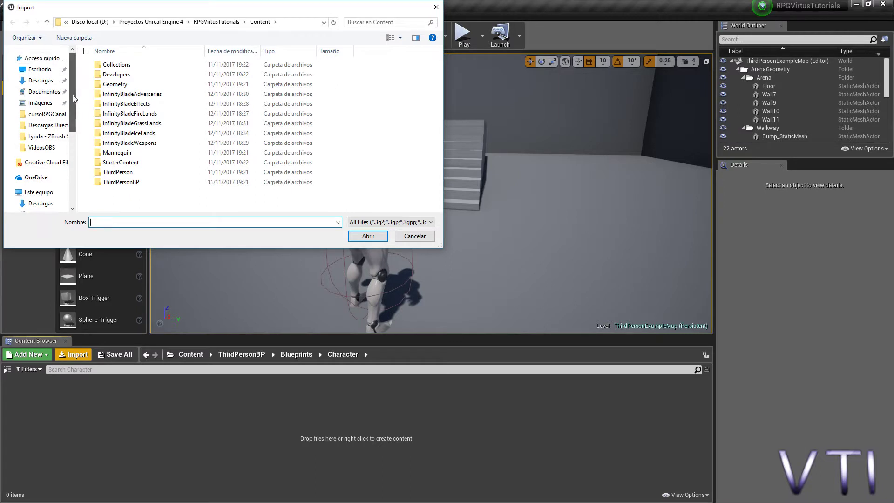
pyautogui.click(39, 69)
pyautogui.doubleClick(128, 144)
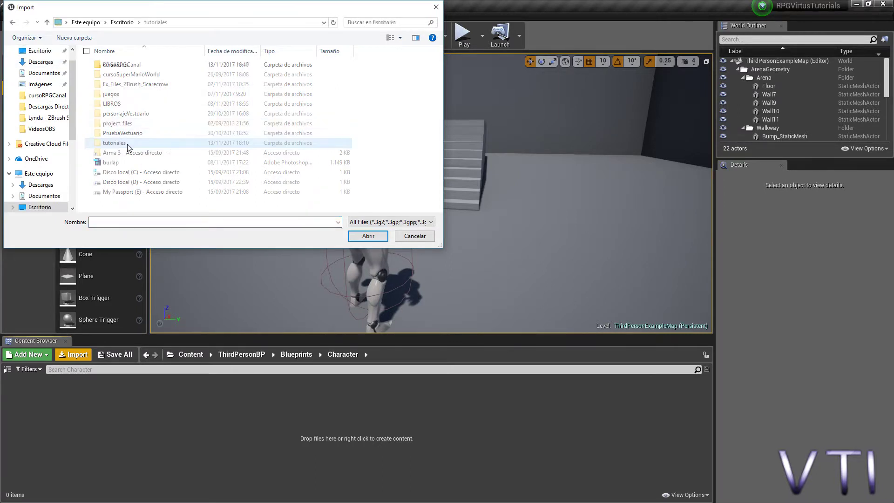
pyautogui.doubleClick(120, 65)
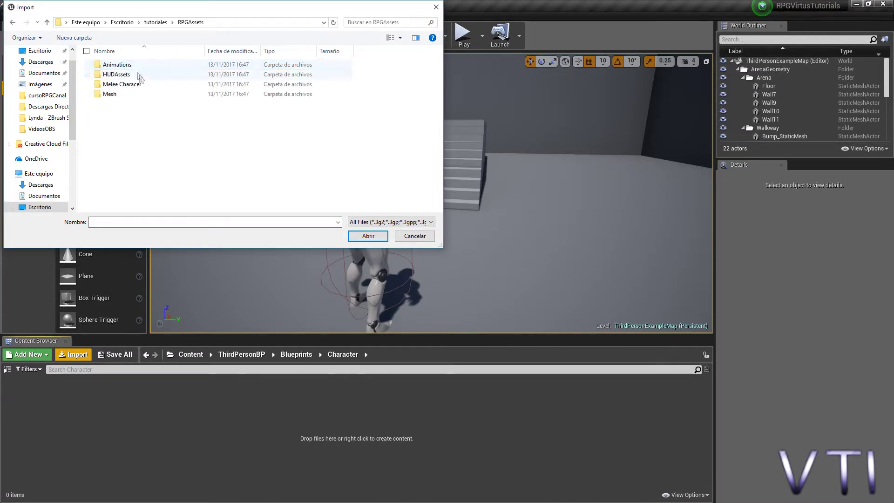
pyautogui.doubleClick(124, 96)
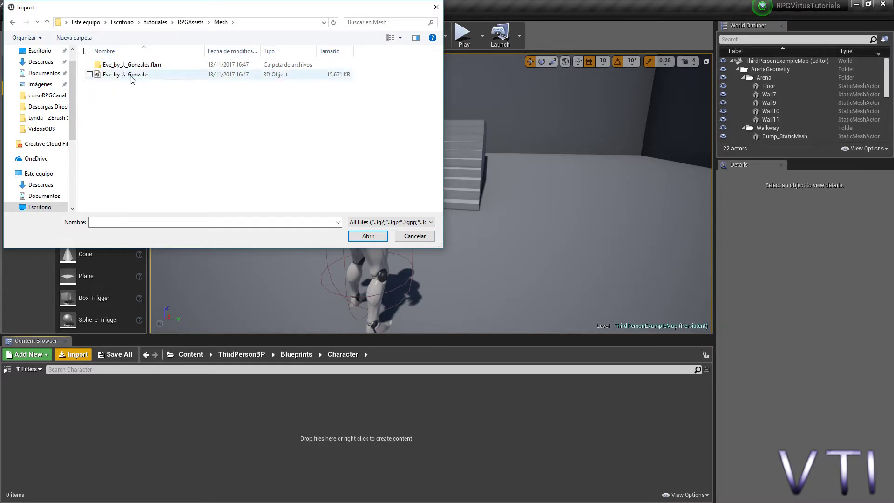
pyautogui.click(131, 75)
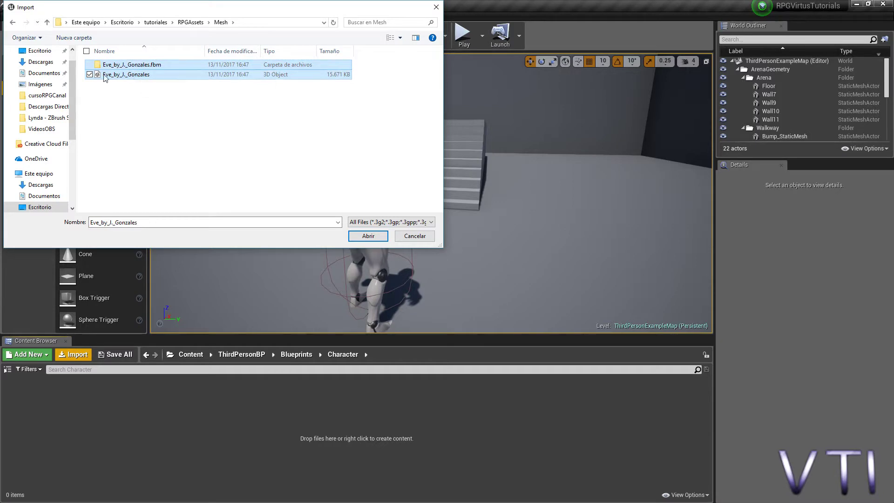
pyautogui.click(367, 236)
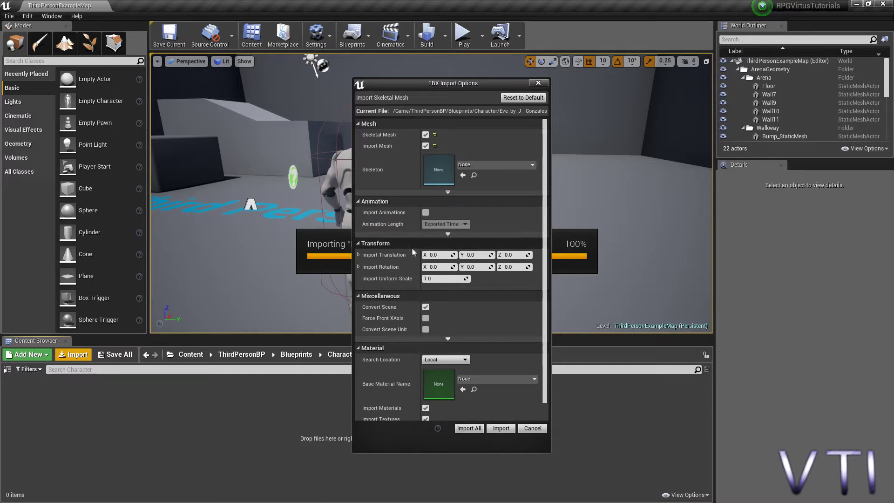
# Accept the default FBX import options with Import All and close the message log
pyautogui.scroll(-1, 468, 361)
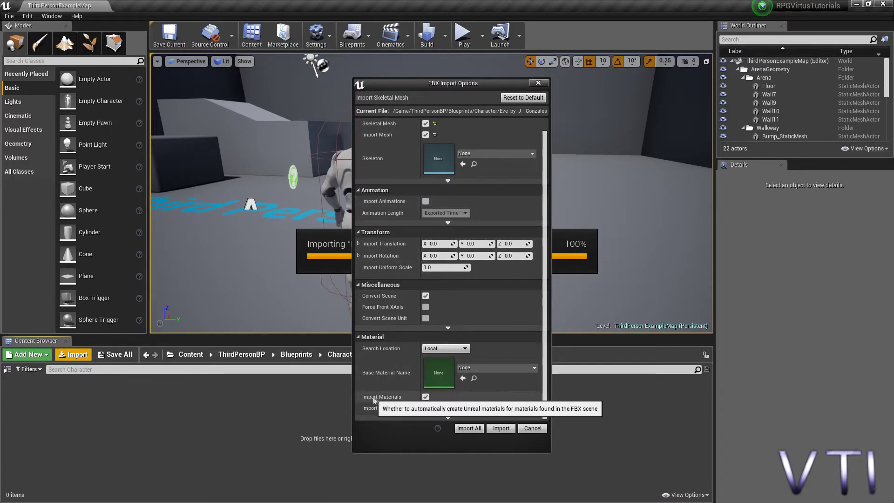
pyautogui.click(476, 428)
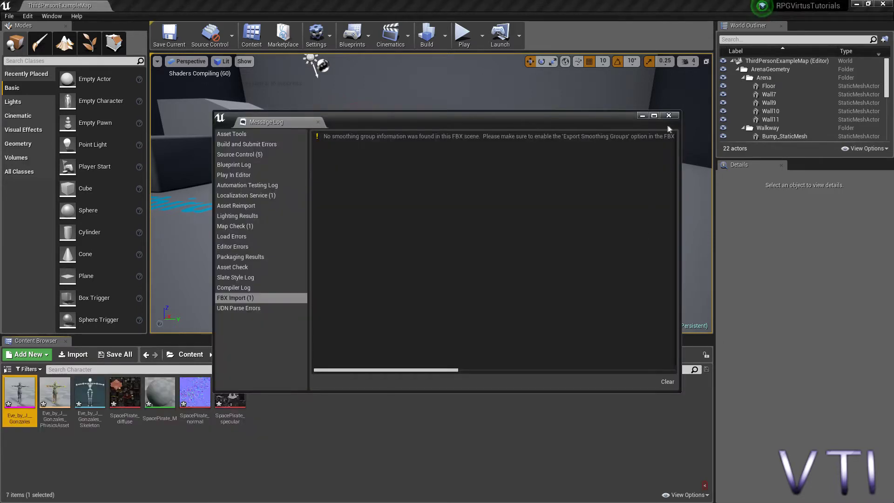
pyautogui.click(669, 116)
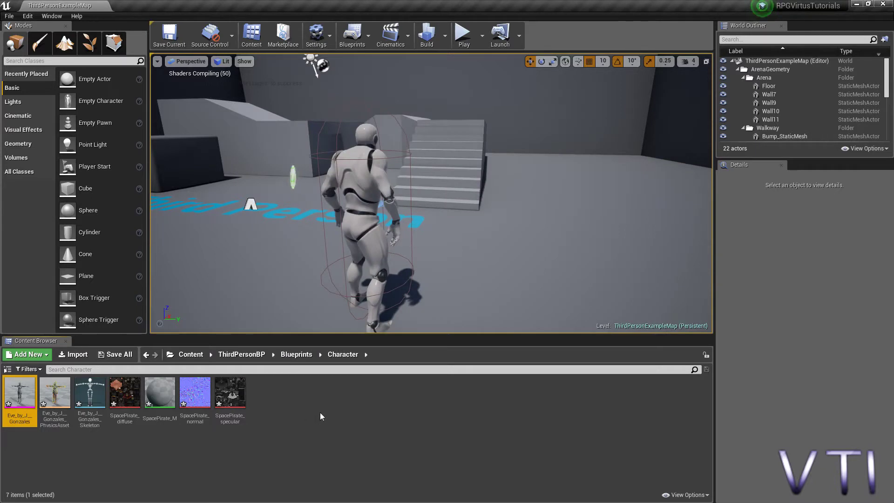
# Create a folder named 'animations' inside Character and open it
pyautogui.rightClick(320, 412)
pyautogui.click(376, 157)
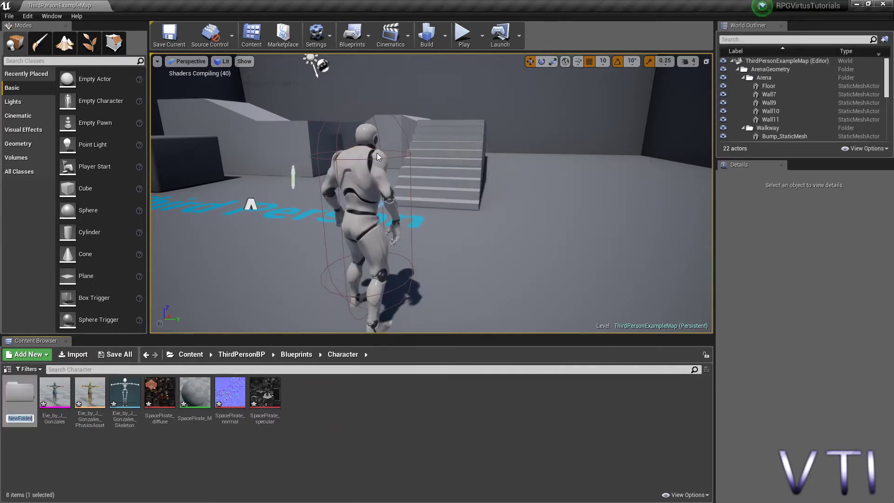
pyautogui.write('animations')
pyautogui.press('Return')
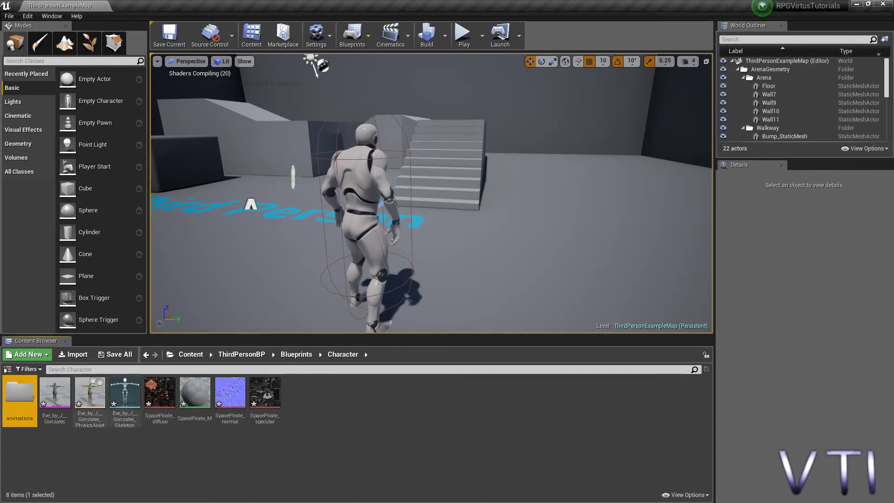
pyautogui.doubleClick(19, 400)
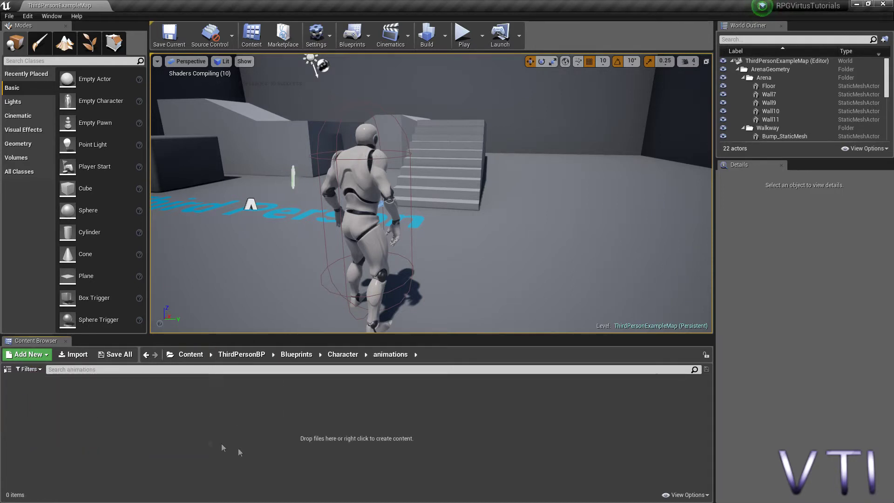
pyautogui.click(74, 355)
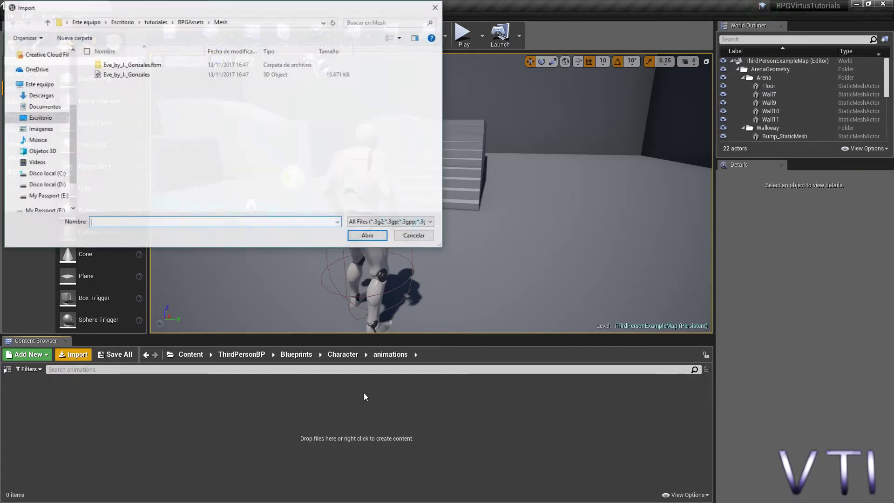
# Select all 56 animation files in RPGAssets/Animations for import
pyautogui.click(191, 23)
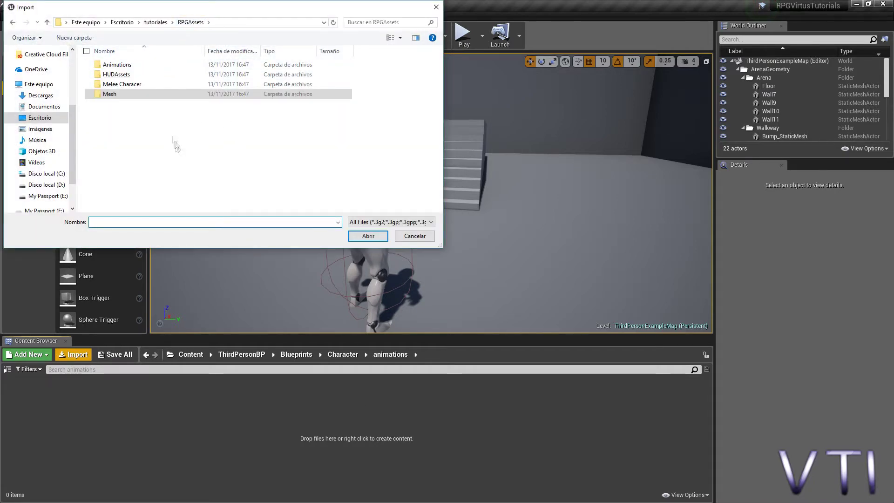
pyautogui.doubleClick(123, 68)
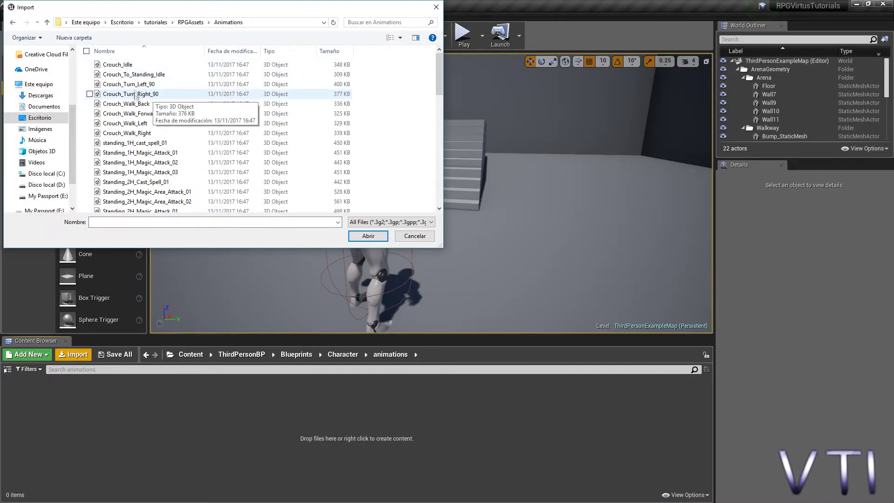
pyautogui.click(123, 67)
pyautogui.moveTo(440, 87); pyautogui.dragTo(439, 195)
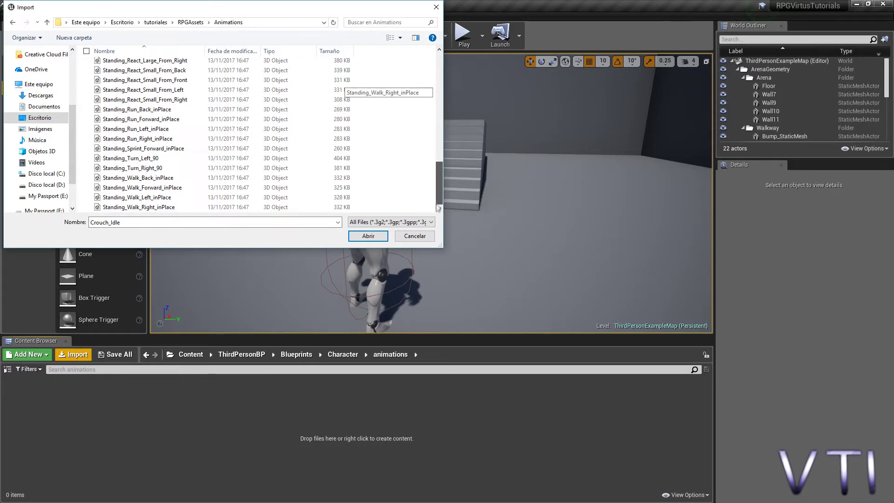
pyautogui.click(383, 241)
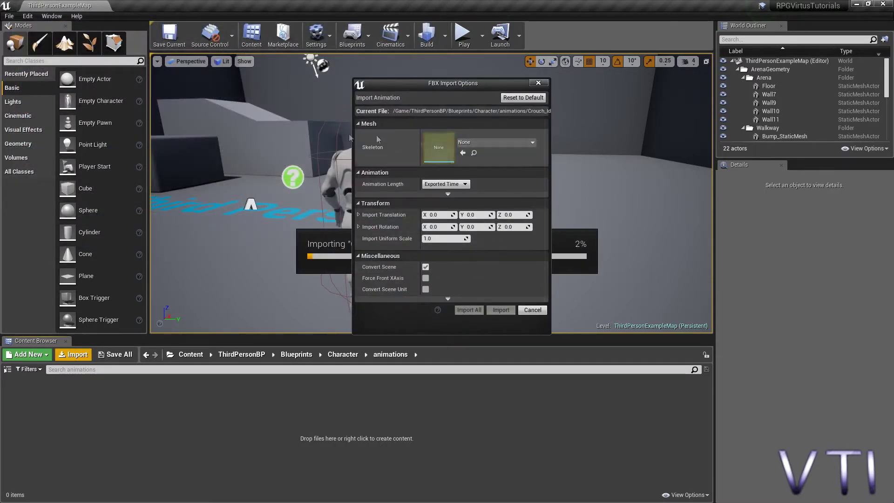
# Assign the Eve_by_J_Gonzales_Skeleton skeleton, import all animations, and go back to Character
pyautogui.click(530, 144)
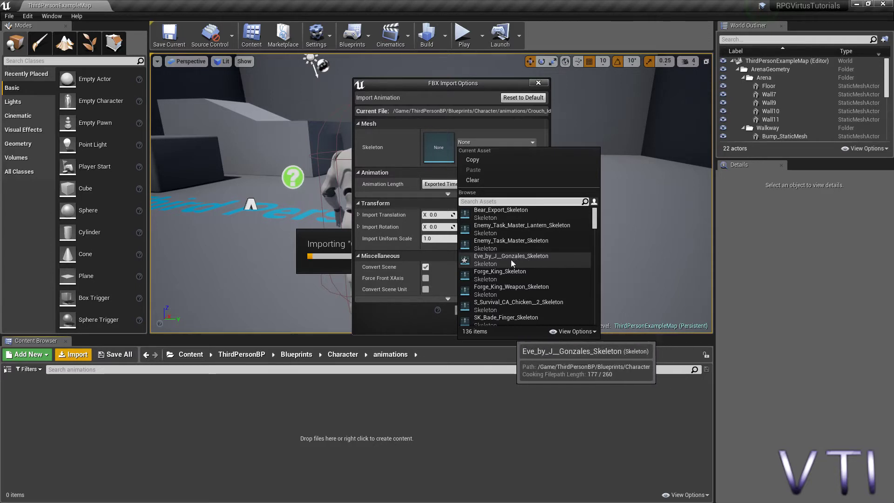
pyautogui.click(528, 263)
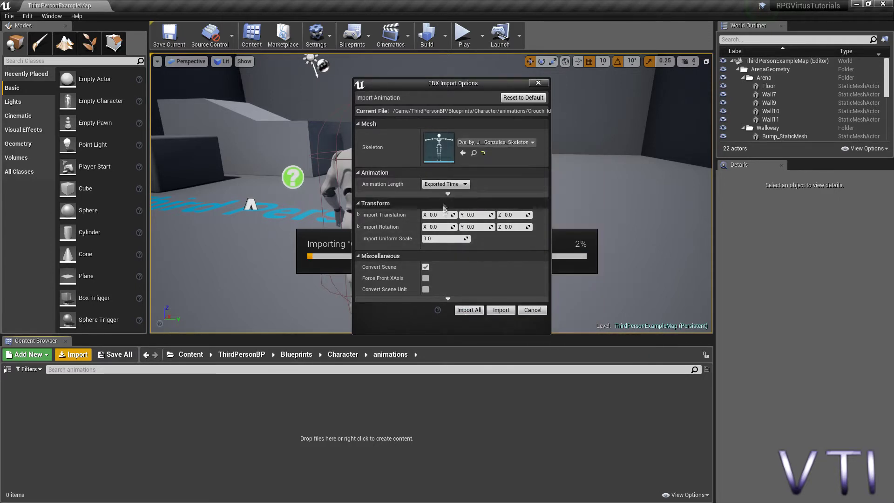
pyautogui.click(469, 310)
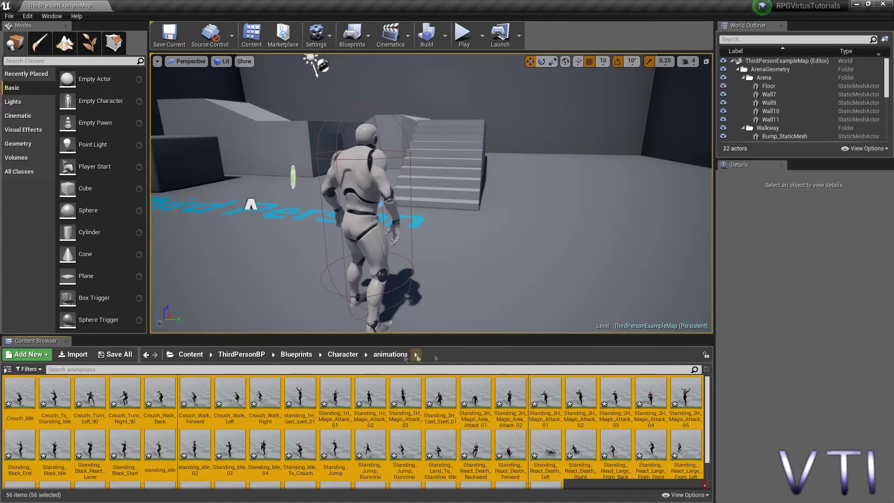
pyautogui.click(342, 356)
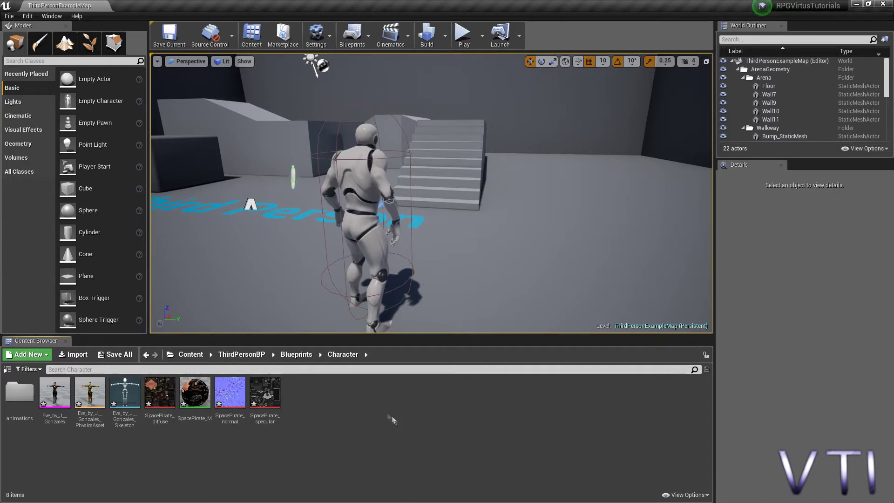
# Create an Animation Blueprint on Eve_by_J_Gonzales_Skeleton and name it Eve_BA
pyautogui.rightClick(368, 412)
pyautogui.moveTo(409, 311)
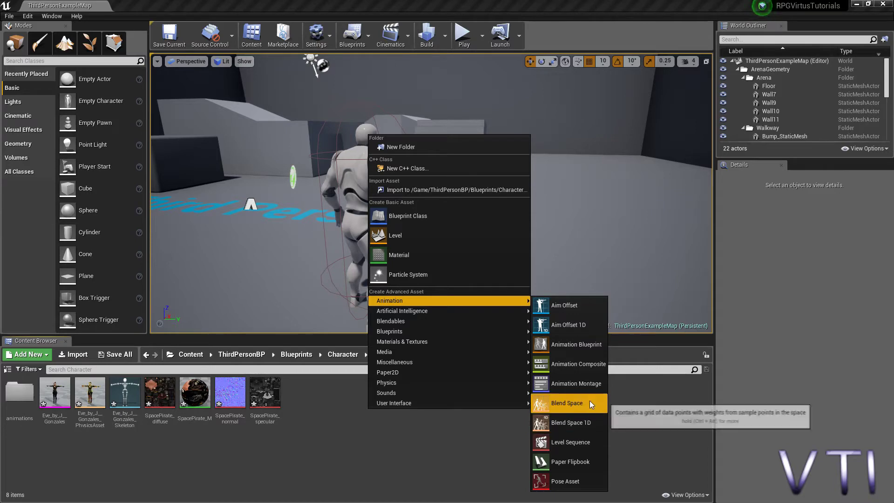
pyautogui.click(577, 344)
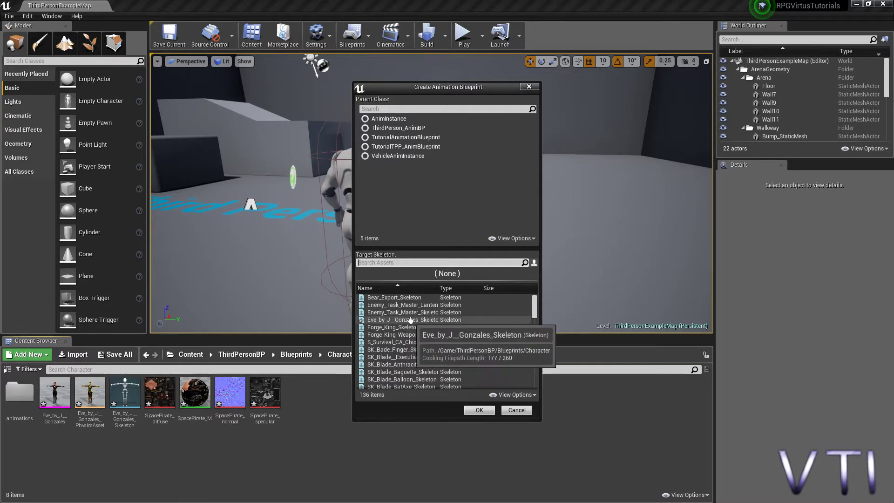
pyautogui.click(404, 320)
pyautogui.click(482, 412)
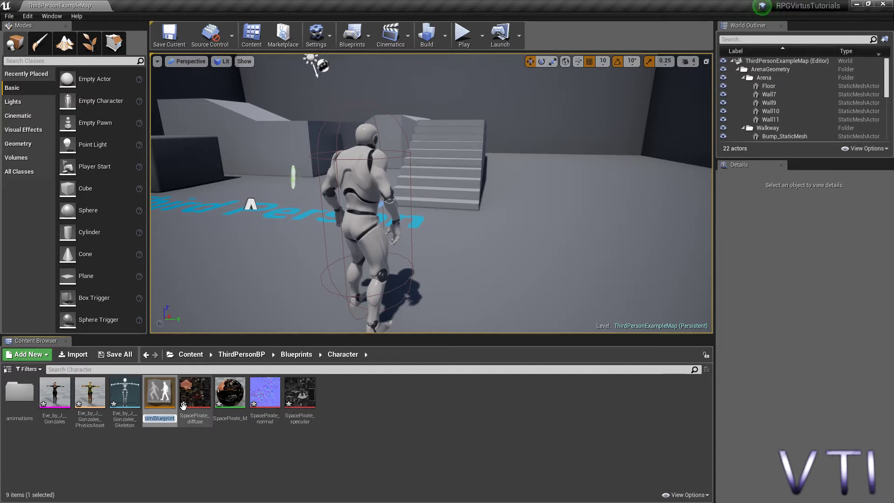
pyautogui.write('Eve_')
pyautogui.write('V')
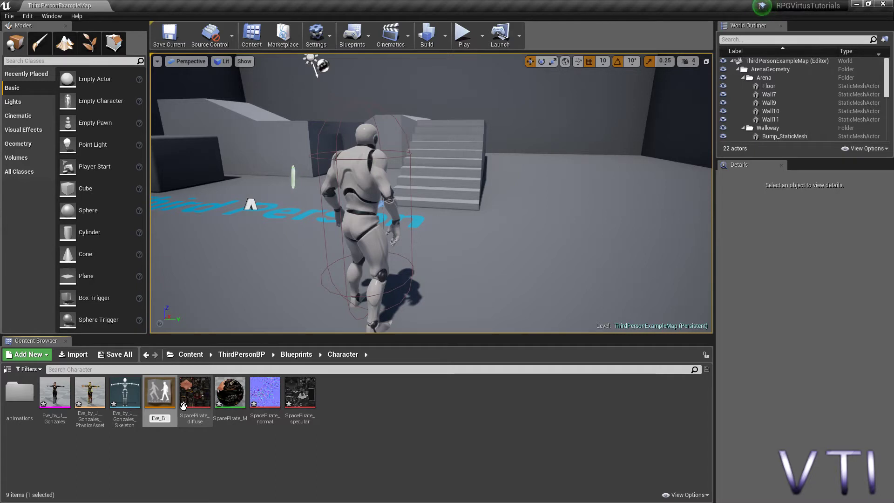
pyautogui.write('BA')
pyautogui.press('Return')
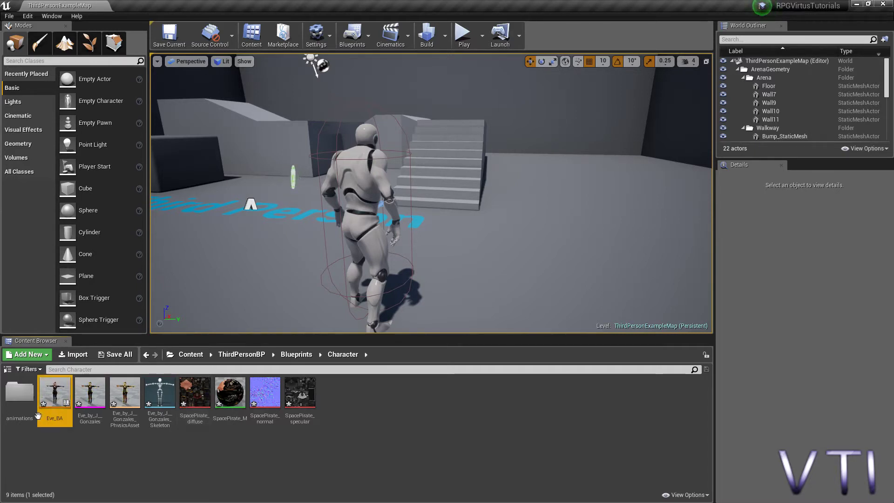
# Open Eve_BA and dock its editor tab into the main editor window
pyautogui.doubleClick(54, 397)
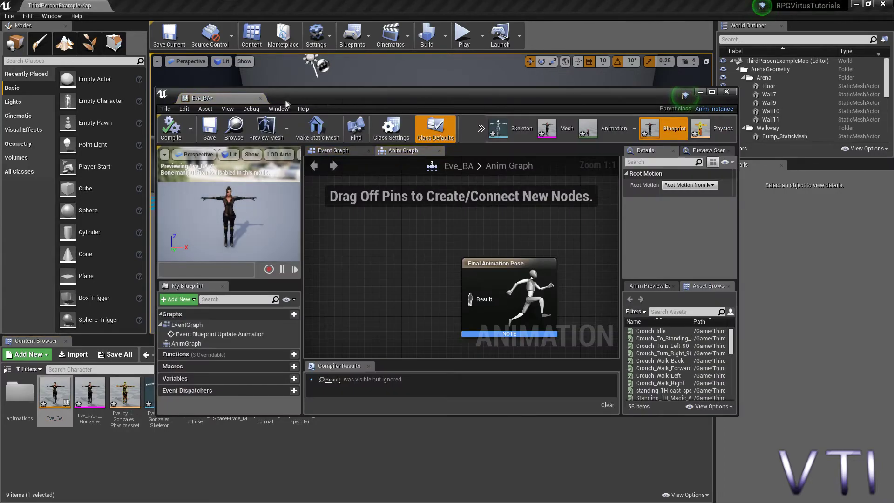
pyautogui.moveTo(219, 98); pyautogui.dragTo(152, 10)
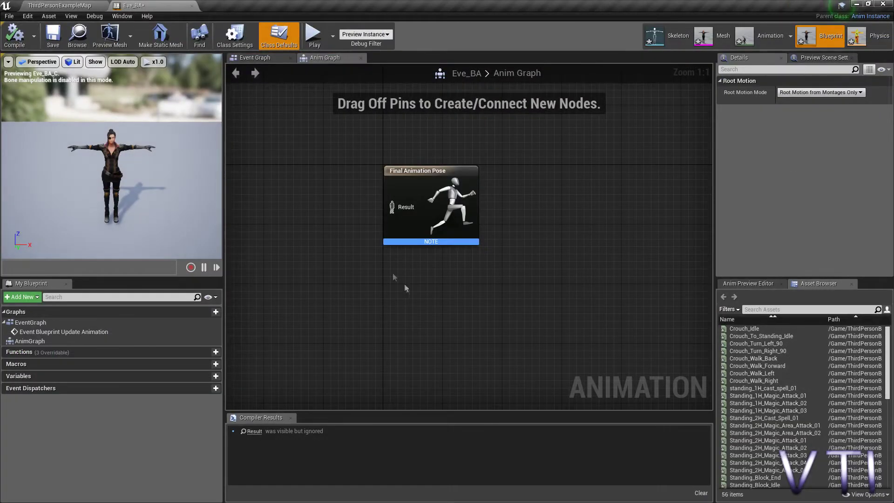
pyautogui.moveTo(424, 304); pyautogui.dragTo(514, 331, button='right')
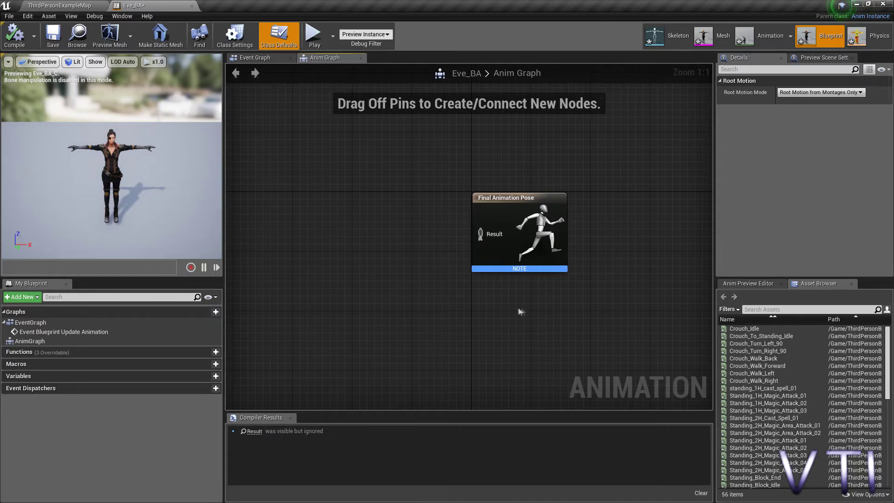
pyautogui.scroll(1, 524, 312)
pyautogui.scroll(-1, 527, 304)
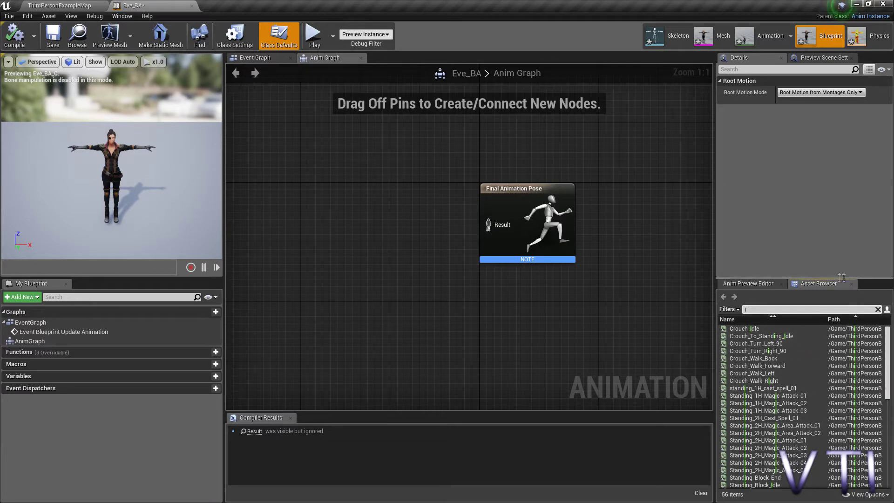
# Switch the lower-right panel back to the Asset Browser and search the animations for 'le'
pyautogui.click(740, 284)
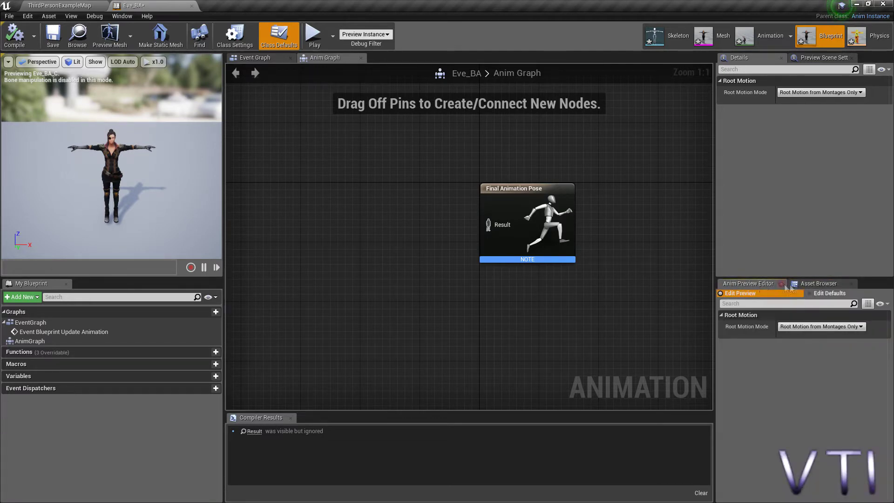
pyautogui.click(813, 285)
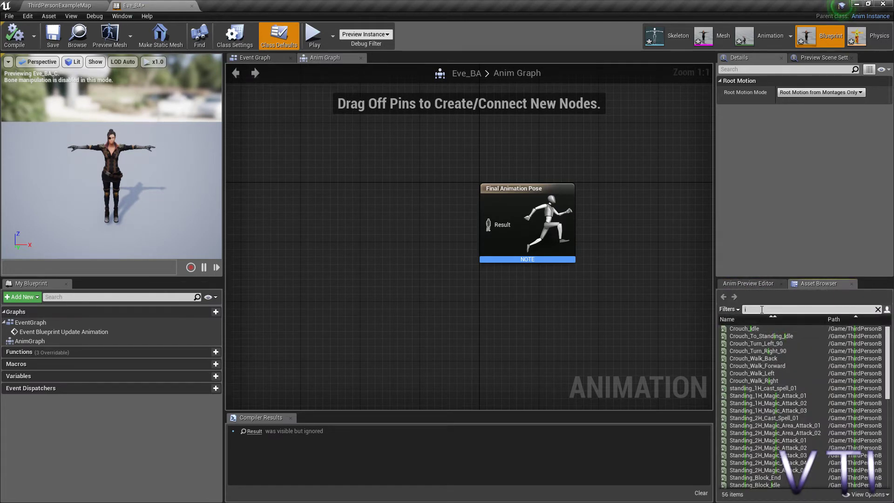
pyautogui.write('idle')
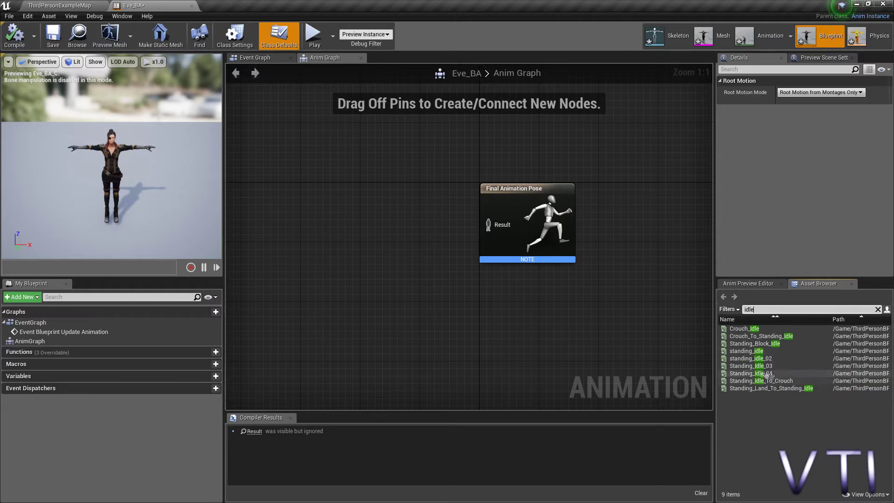
# Wire a standing_idle player into Final Animation Pose and compile to preview it
pyautogui.moveTo(746, 351)
pyautogui.mouseDown()
pyautogui.moveTo(417, 280)
pyautogui.moveTo(338, 213)
pyautogui.mouseUp()
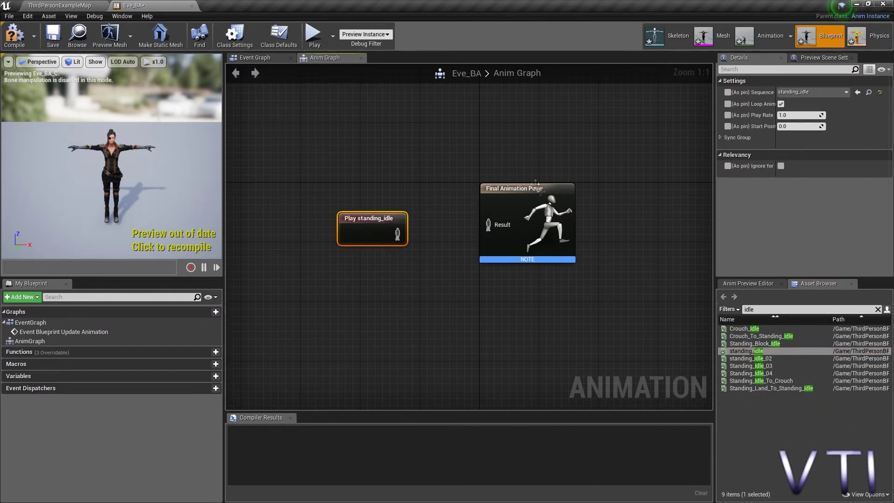
pyautogui.moveTo(399, 235); pyautogui.dragTo(488, 225)
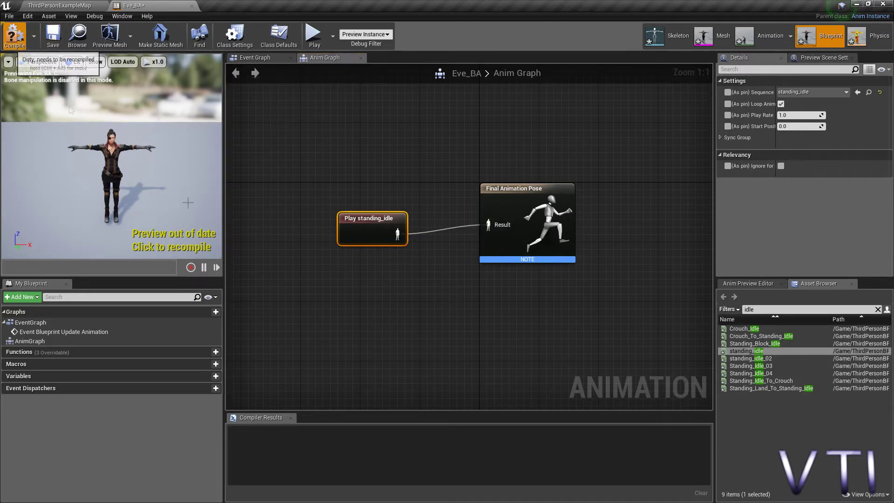
pyautogui.click(14, 35)
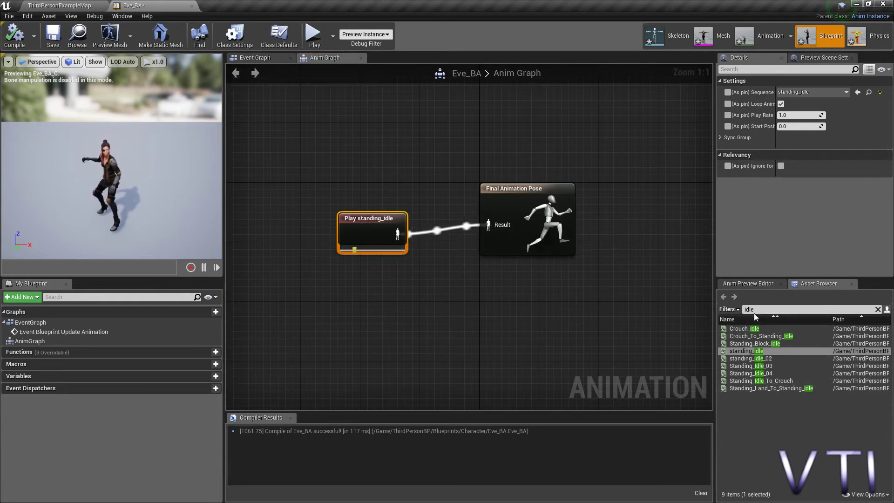
# Replace it with a Standing_Jump player feeding Final Animation Pose and recompile
pyautogui.press('BackSpace')
pyautogui.press('BackSpace')
pyautogui.press('BackSpace')
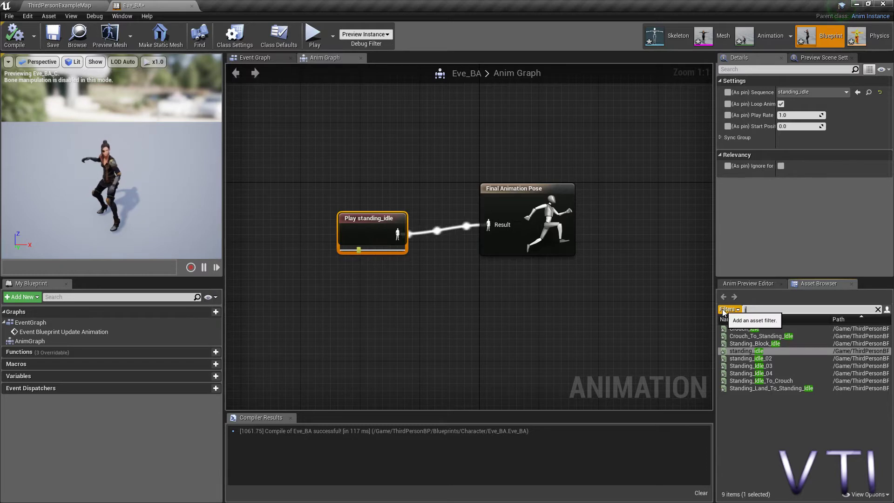
pyautogui.write('jump')
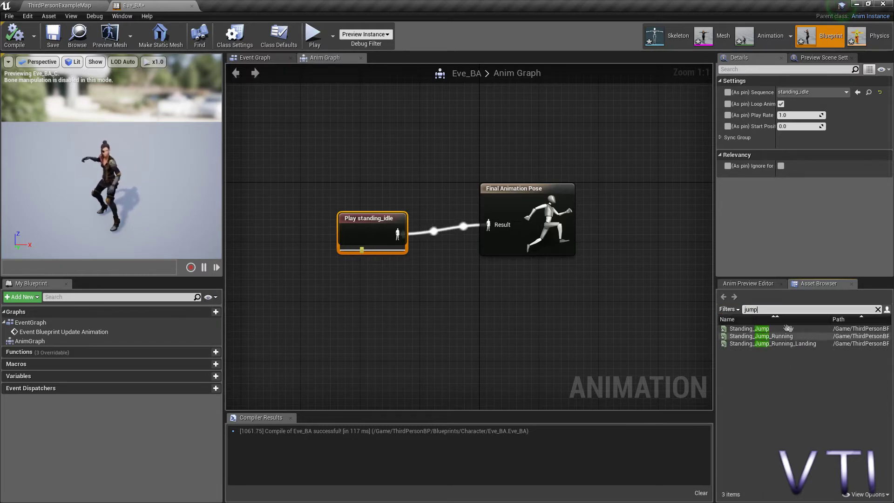
pyautogui.moveTo(769, 329); pyautogui.dragTo(328, 142)
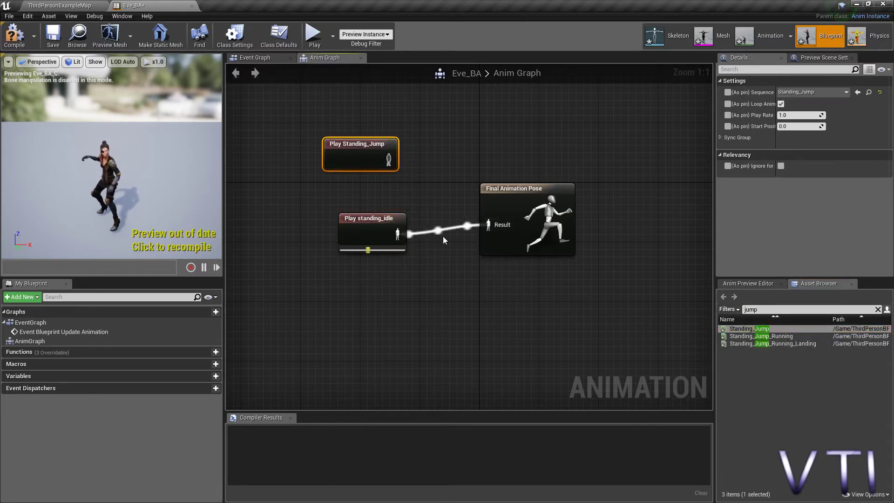
pyautogui.moveTo(389, 159); pyautogui.dragTo(488, 225)
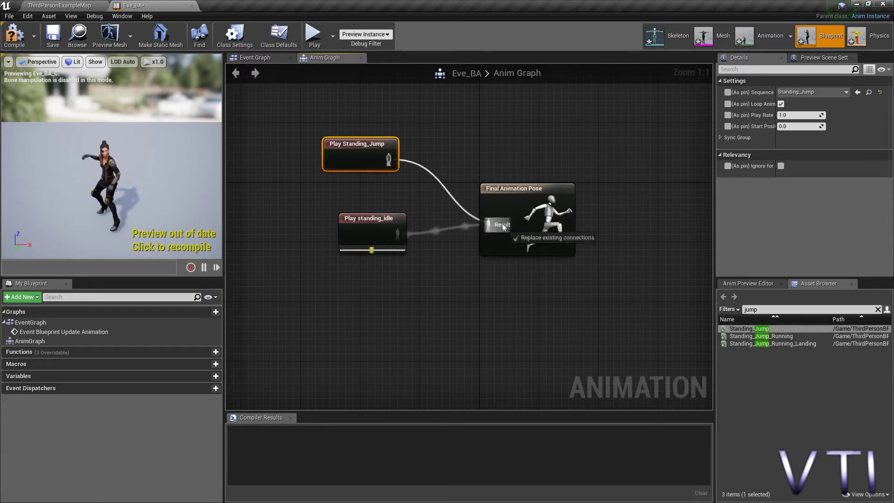
pyautogui.click(14, 34)
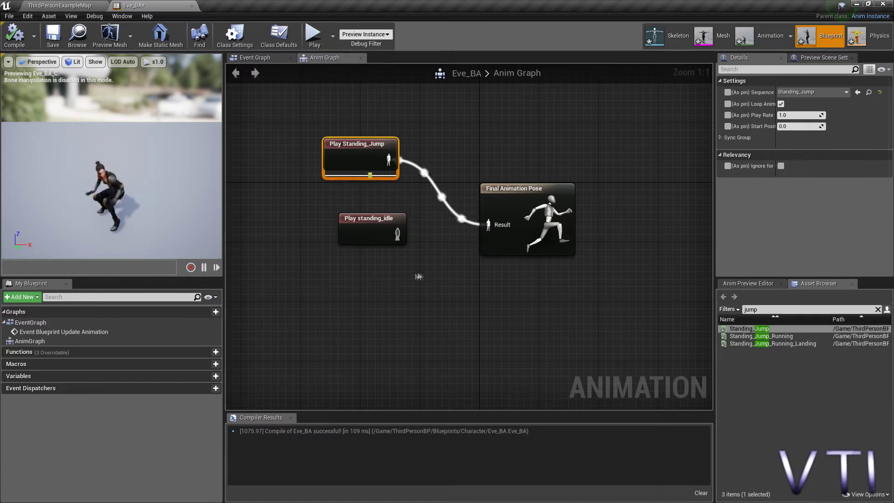
# Delete the Play Standing_Jump node and select the Play standing_idle node
pyautogui.moveTo(454, 289)
pyautogui.mouseDown(button='right')
pyautogui.moveTo(515, 308)
pyautogui.moveTo(494, 302)
pyautogui.mouseUp(button='right')
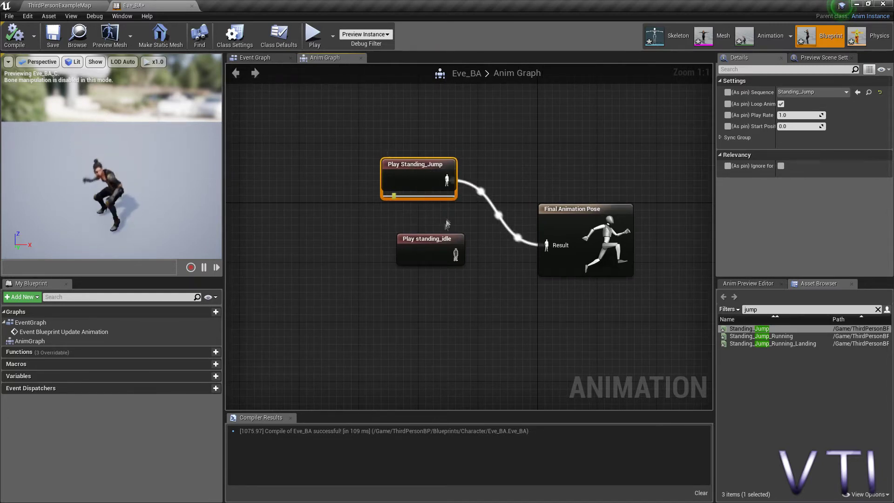
pyautogui.press('Delete')
pyautogui.click(432, 245)
# Delete the leftover Play standing_idle node from Eve_BA's anim graph
pyautogui.press('Delete')
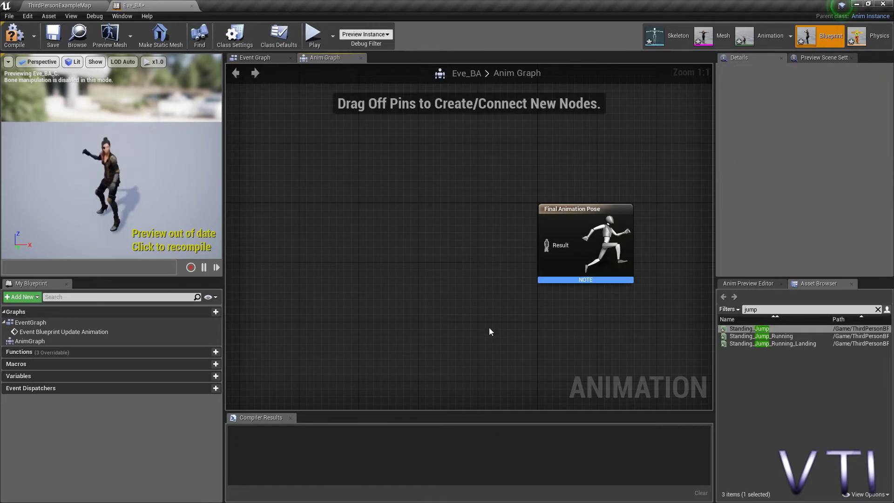
pyautogui.moveTo(437, 240); pyautogui.dragTo(466, 236, button='right')
pyautogui.scroll(-3, 453, 239)
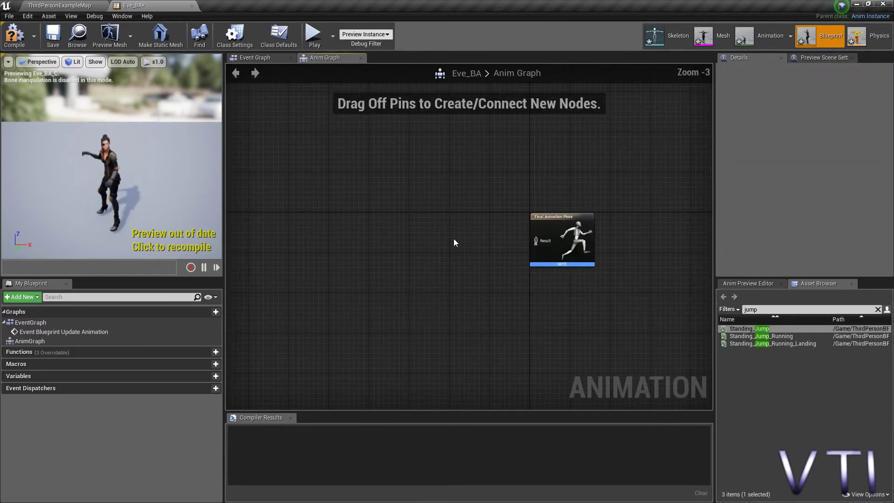
pyautogui.scroll(3, 453, 242)
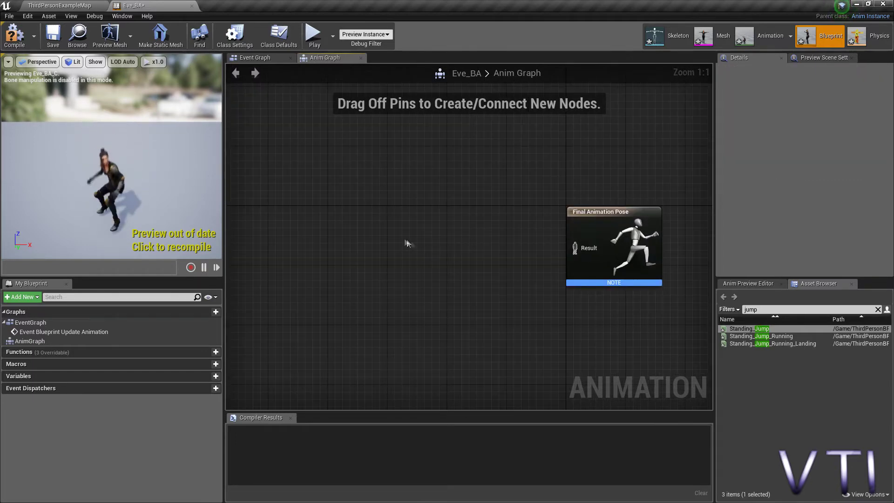
# Add a New State Machine, wire it into Final Animation Pose, and compile Eve_BA
pyautogui.rightClick(420, 239)
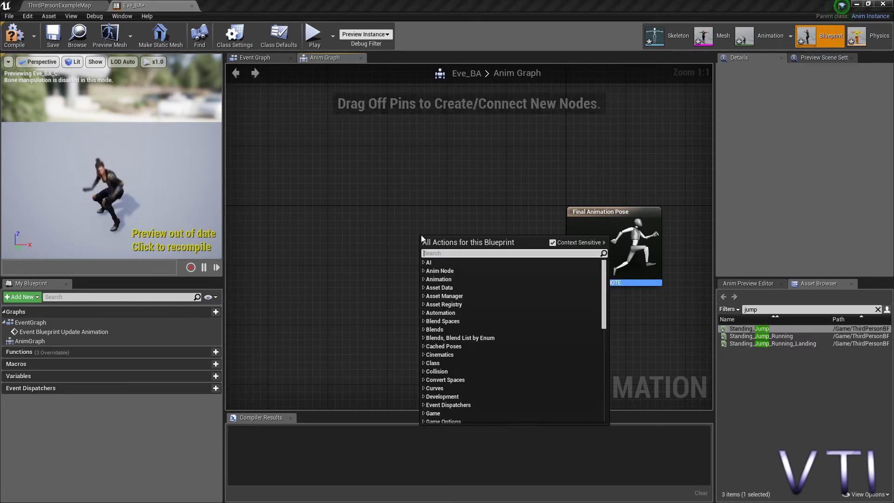
pyautogui.write('creat')
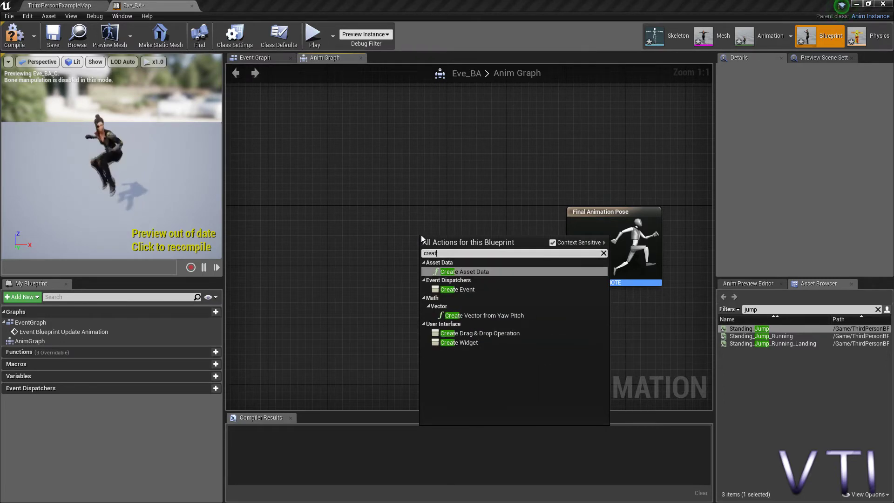
pyautogui.write('e state')
pyautogui.press('BackSpace')
pyautogui.press('BackSpace')
pyautogui.press('BackSpace')
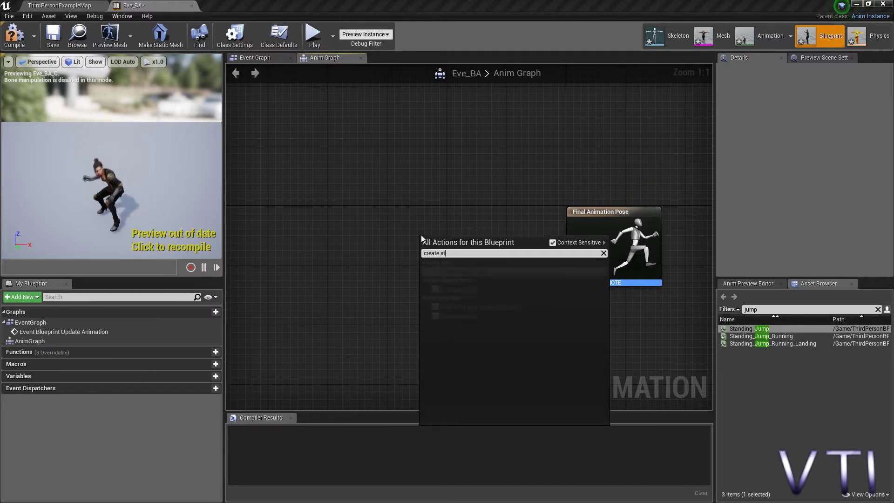
pyautogui.write('add state')
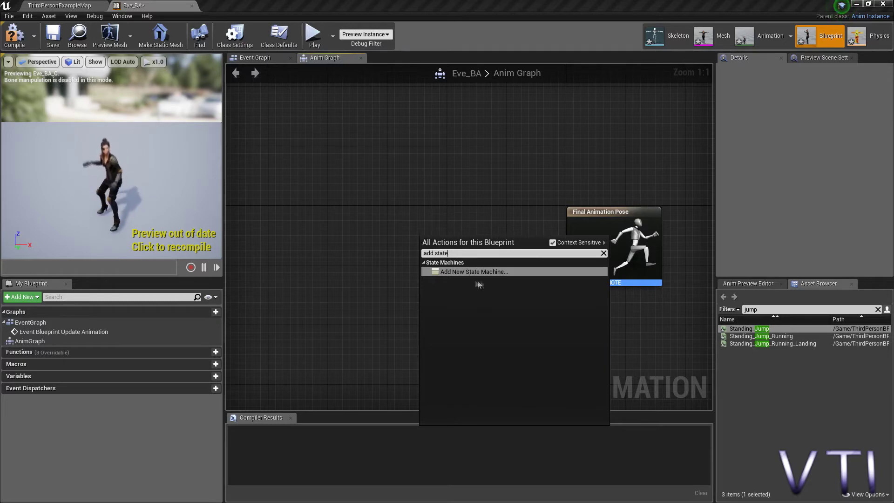
pyautogui.click(487, 272)
pyautogui.moveTo(462, 240)
pyautogui.mouseDown()
pyautogui.moveTo(425, 210)
pyautogui.moveTo(534, 267)
pyautogui.moveTo(575, 248)
pyautogui.mouseUp()
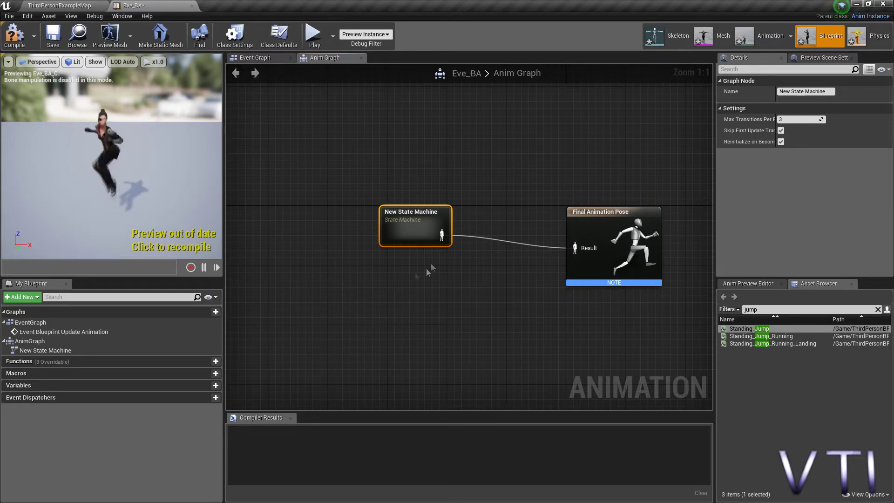
pyautogui.press('F7')
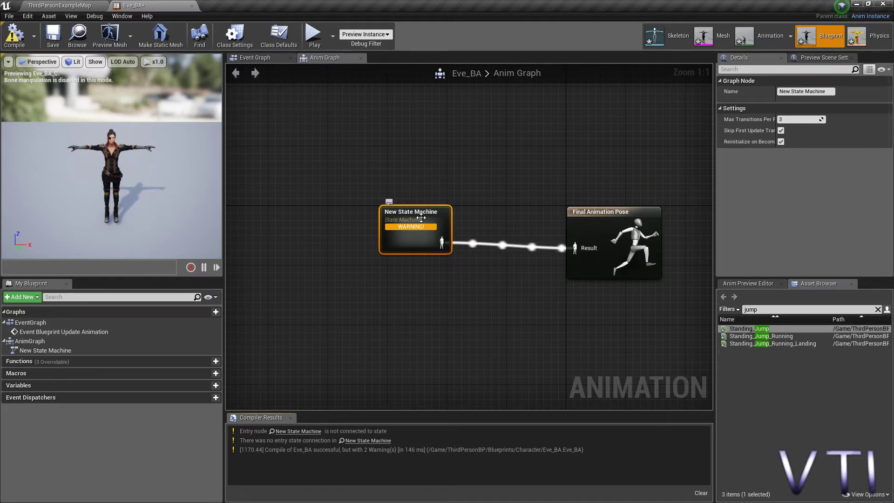
# Inside the New State Machine, add a state from the Entry node and start naming it idle
pyautogui.doubleClick(432, 219)
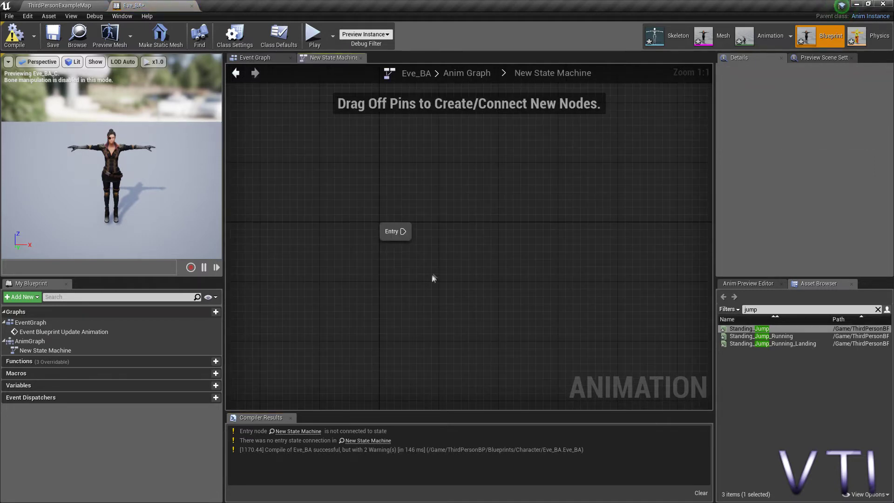
pyautogui.moveTo(445, 272)
pyautogui.mouseDown(button='right')
pyautogui.moveTo(395, 292)
pyautogui.moveTo(407, 265)
pyautogui.mouseUp(button='right')
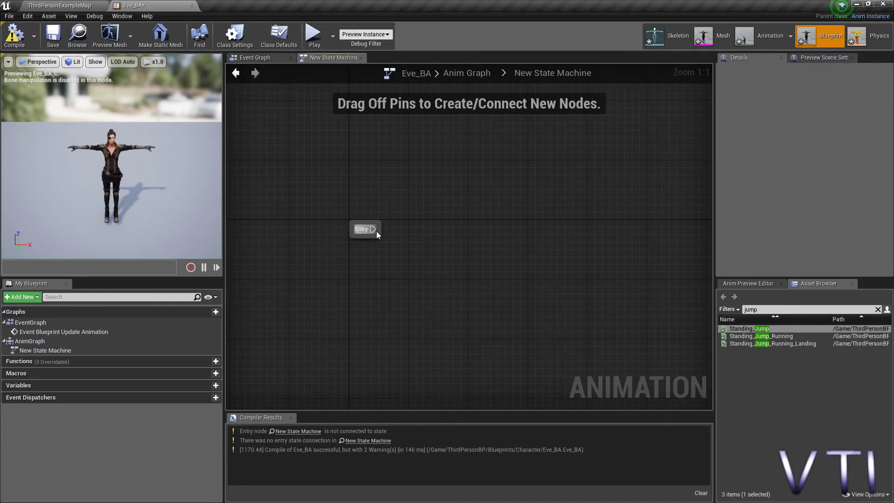
pyautogui.moveTo(448, 277); pyautogui.dragTo(426, 261, button='right')
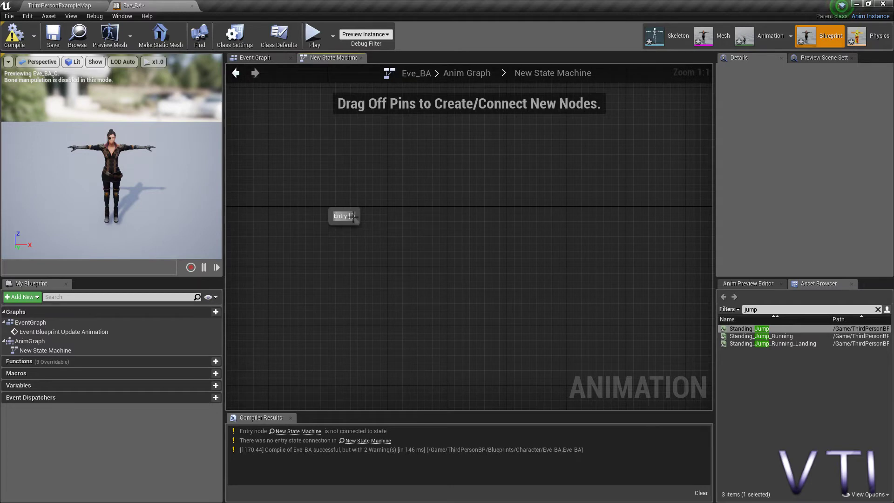
pyautogui.moveTo(355, 217); pyautogui.dragTo(436, 239)
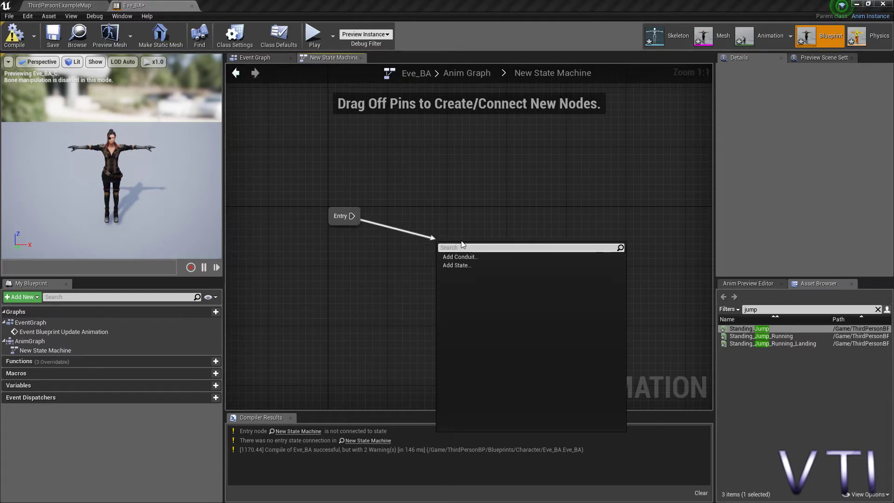
pyautogui.click(457, 265)
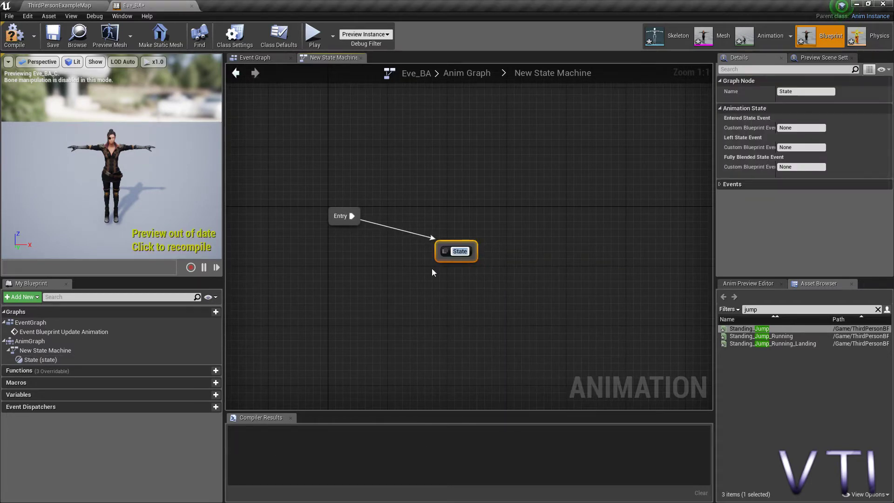
pyautogui.write('I')
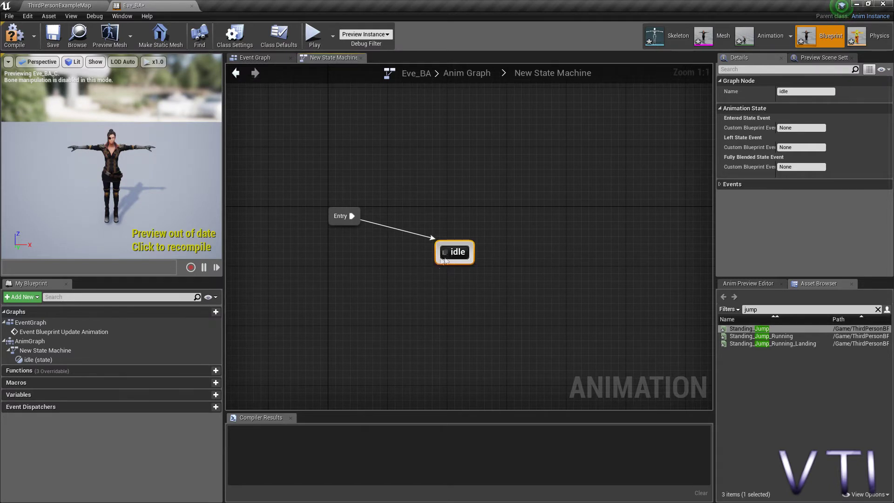
# Add a walking/running state linked from idle, then open the idle state's graph
pyautogui.moveTo(451, 264); pyautogui.dragTo(543, 256)
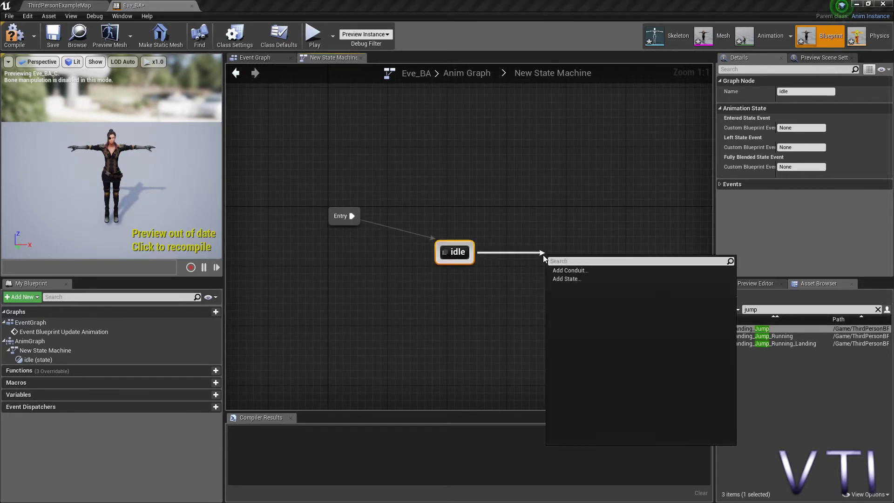
pyautogui.click(577, 279)
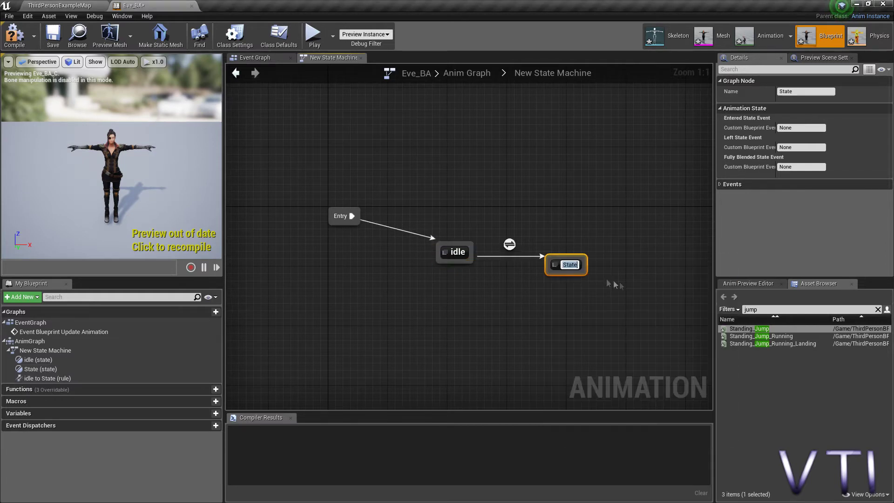
pyautogui.write('walking')
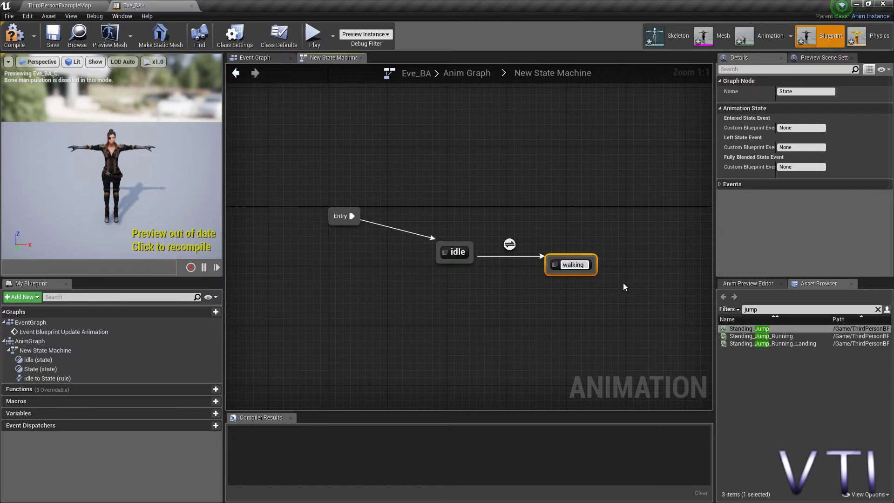
pyautogui.write('/')
pyautogui.write('running')
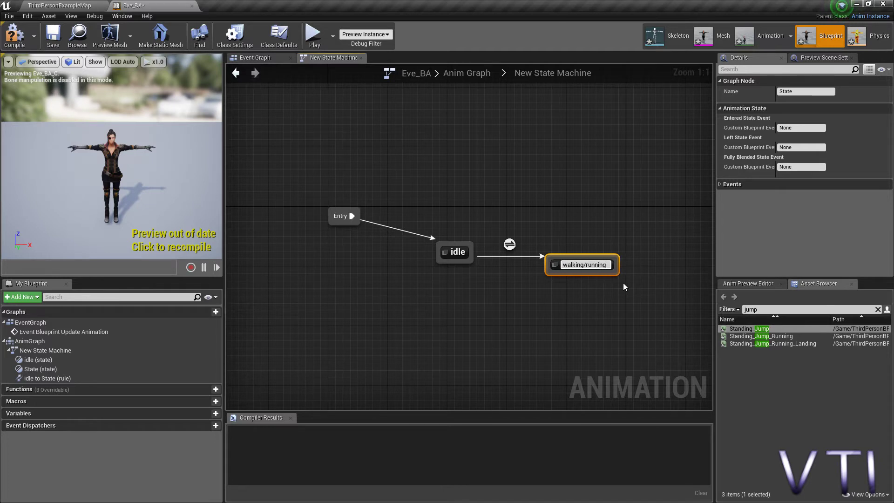
pyautogui.press('Return')
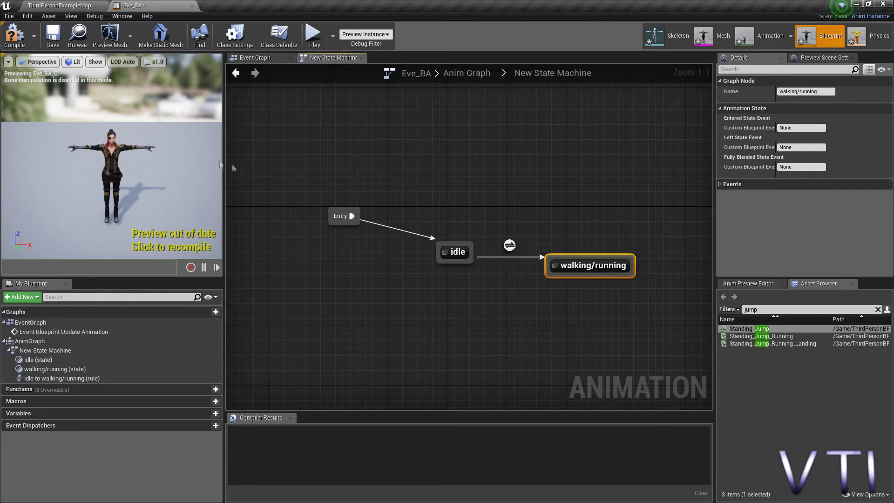
pyautogui.moveTo(461, 262)
pyautogui.doubleClick(459, 262)
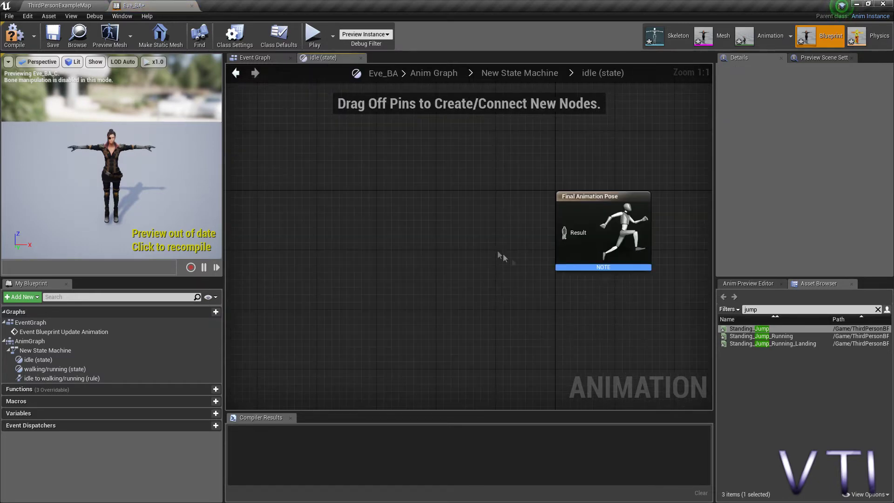
# Place standing_idle in the idle state, wire it to Final Animation Pose, and compile Eve_BA
pyautogui.doubleClick(756, 309)
pyautogui.write('sta')
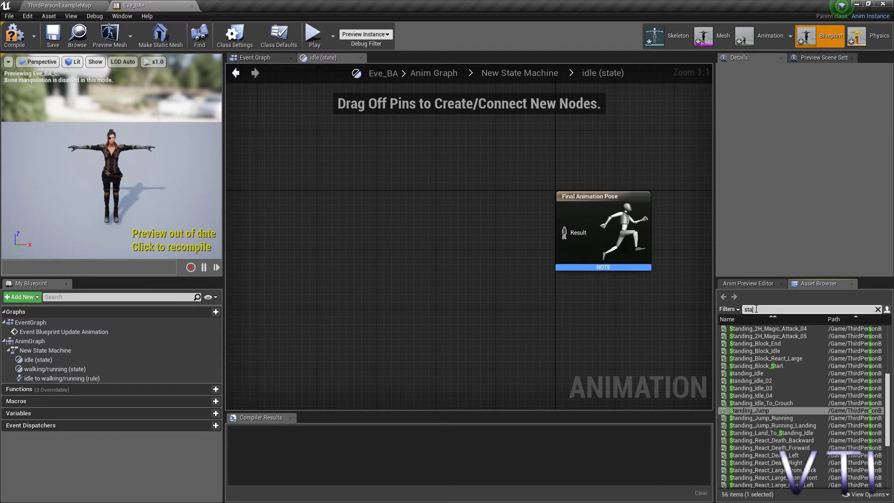
pyautogui.write('ndind')
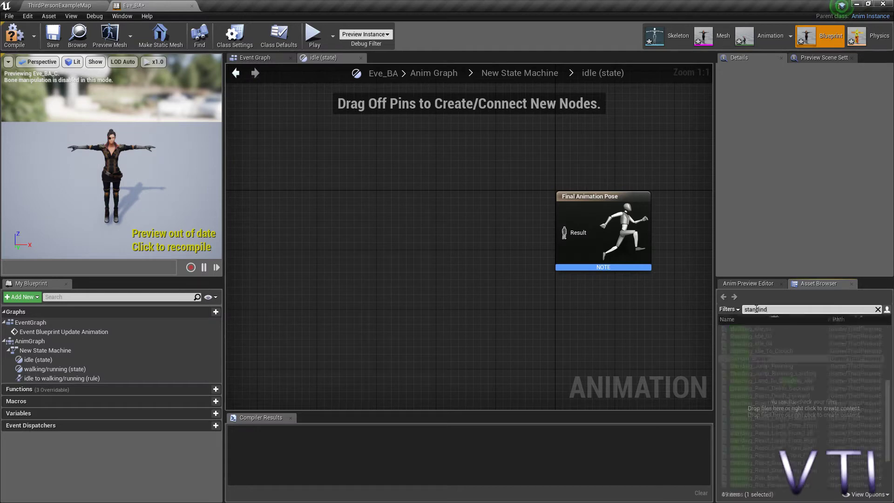
pyautogui.press('BackSpace')
pyautogui.write('g')
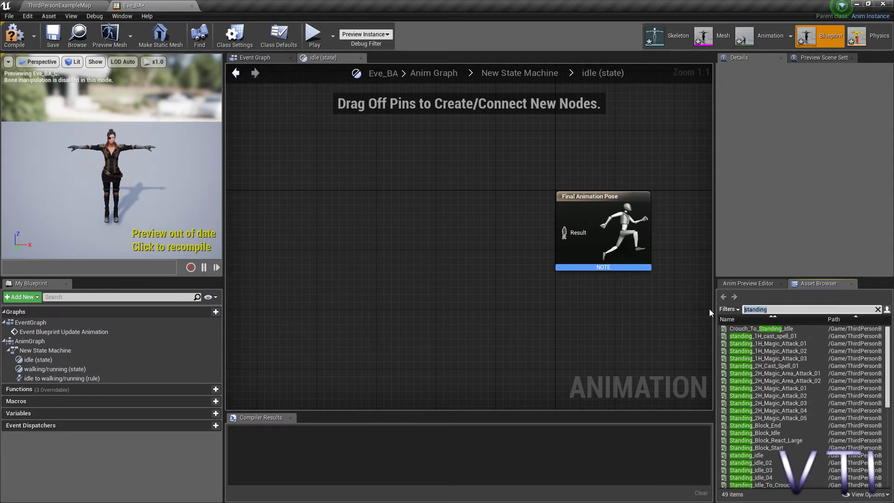
pyautogui.write('idle')
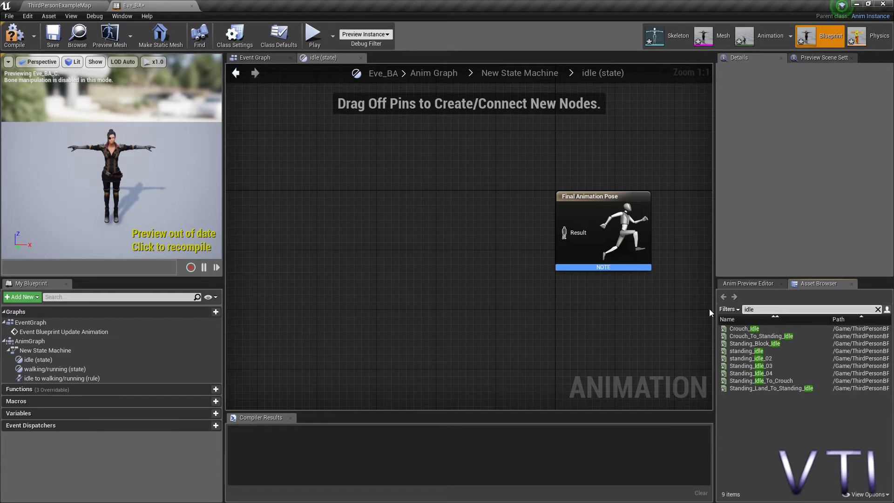
pyautogui.moveTo(729, 351); pyautogui.dragTo(386, 208)
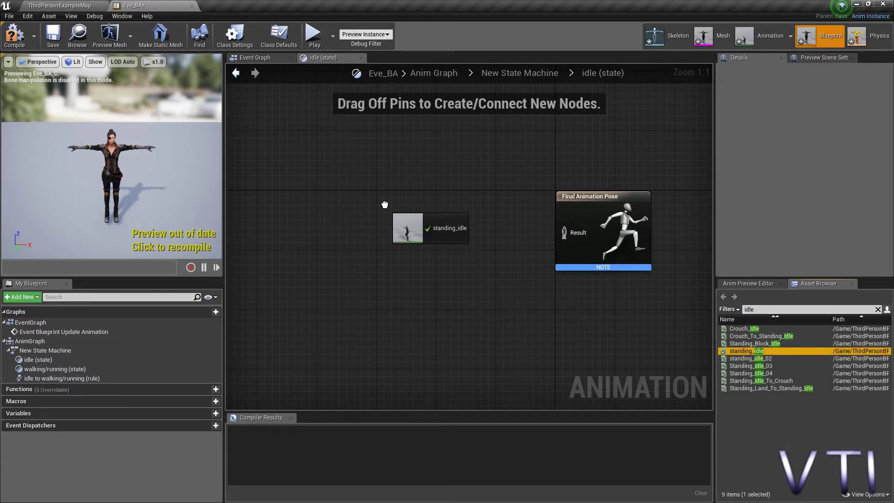
pyautogui.moveTo(442, 227); pyautogui.dragTo(563, 233)
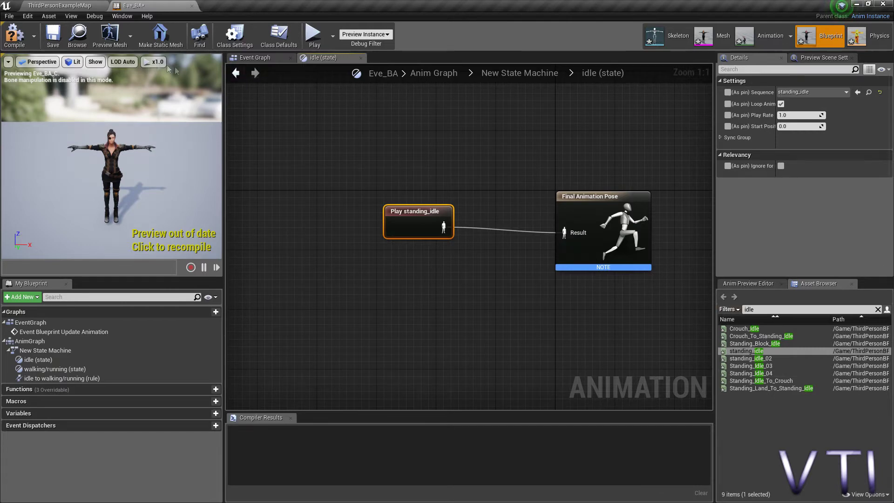
pyautogui.click(14, 35)
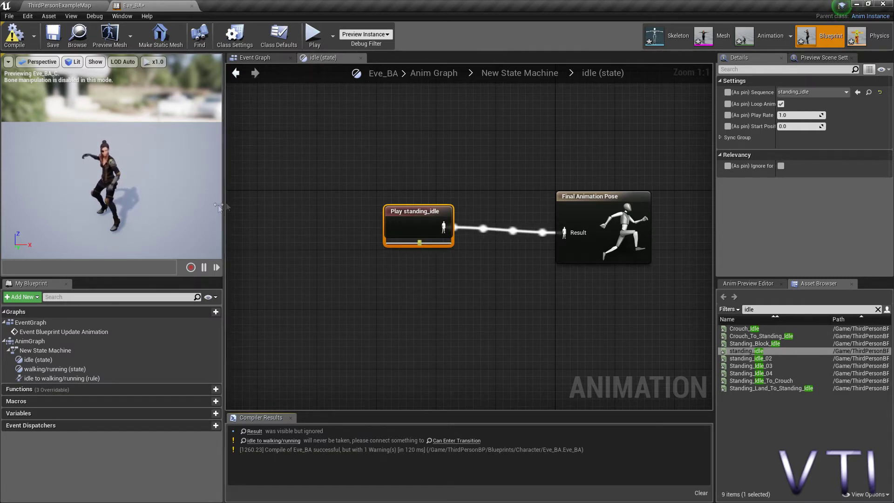
pyautogui.click(525, 73)
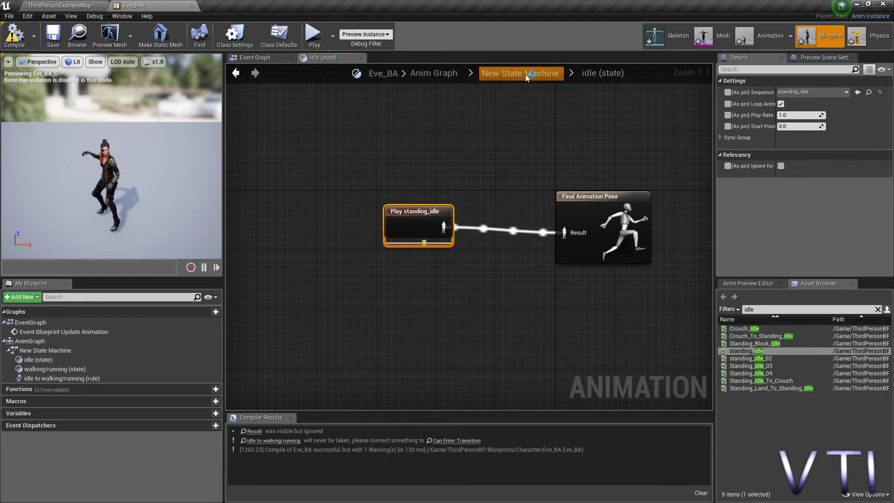
# Review the idle-to-walking/running transition, then wire a return transition from walking/running to idle
pyautogui.moveTo(509, 327); pyautogui.dragTo(408, 323, button='right')
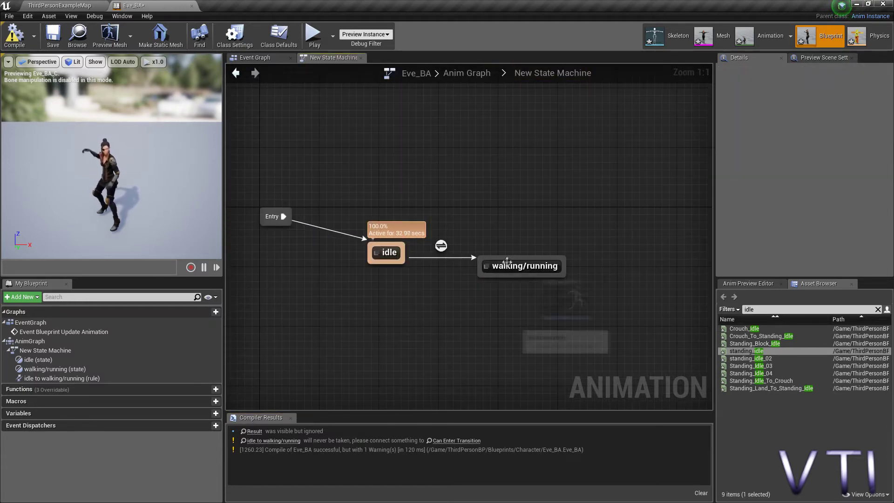
pyautogui.moveTo(444, 253); pyautogui.dragTo(462, 262, button='right')
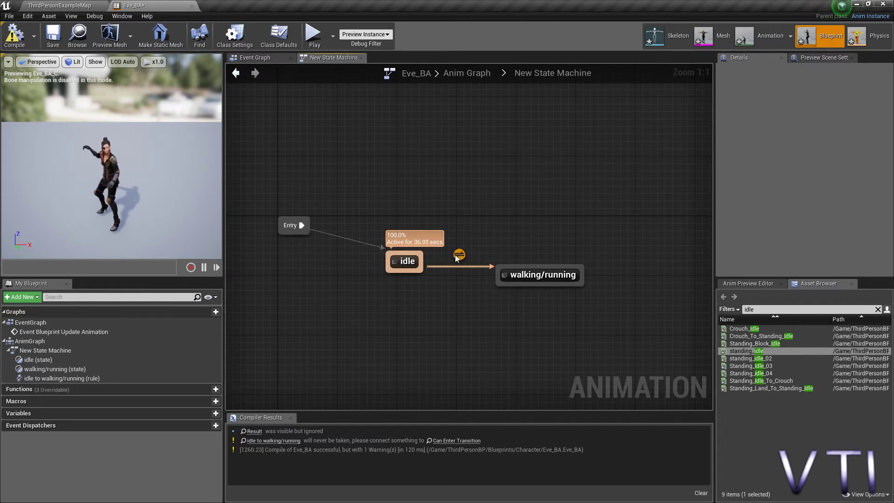
pyautogui.click(459, 255)
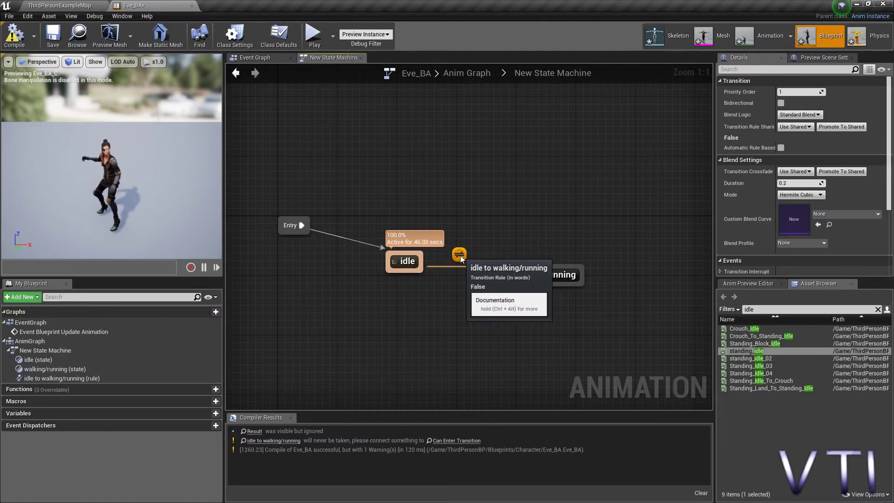
pyautogui.hotkey('ctrl', 'alt')
pyautogui.hotkey('ctrl', 'alt')
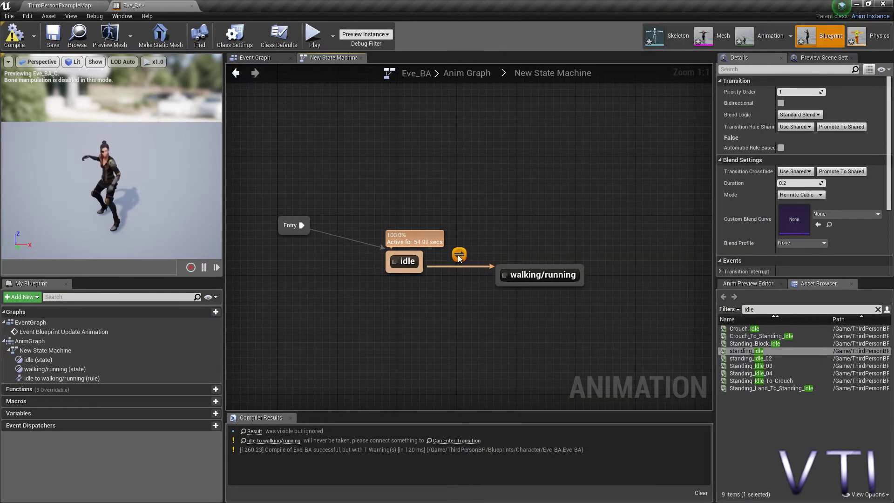
pyautogui.moveTo(525, 274)
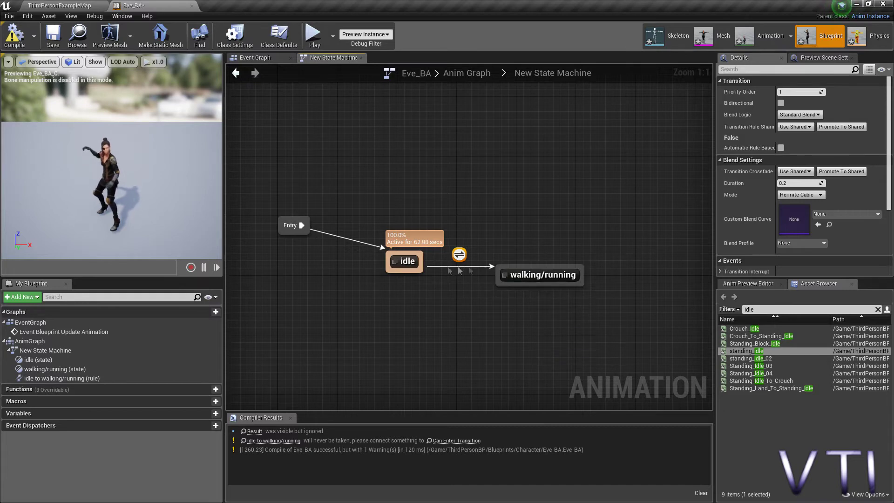
pyautogui.moveTo(440, 273); pyautogui.dragTo(450, 277, button='right')
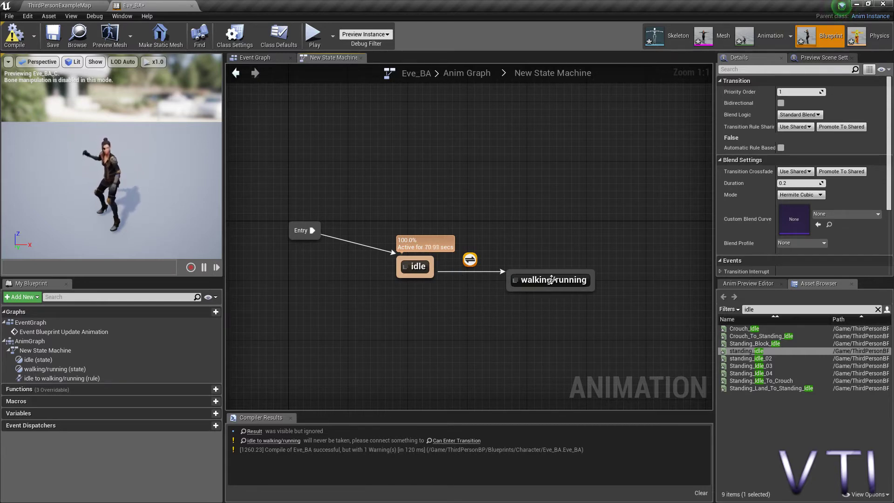
pyautogui.moveTo(549, 288)
pyautogui.mouseDown()
pyautogui.moveTo(491, 294)
pyautogui.moveTo(424, 277)
pyautogui.mouseUp()
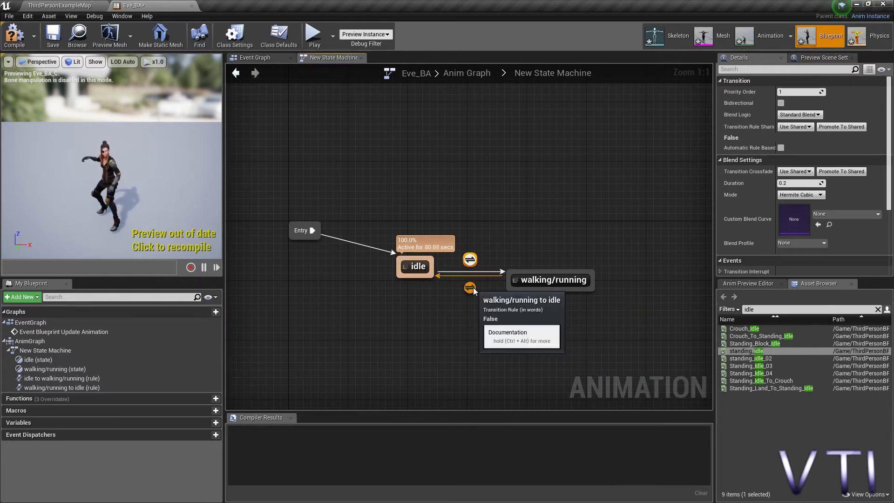
# Open the walking/running state's graph to view its Final Animation Pose, then return to the level editor
pyautogui.doubleClick(533, 289)
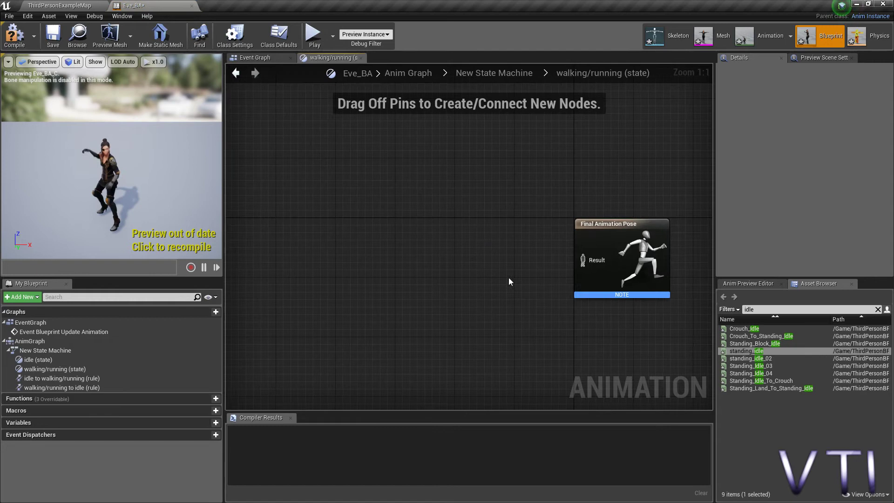
pyautogui.moveTo(516, 234); pyautogui.dragTo(515, 187, button='right')
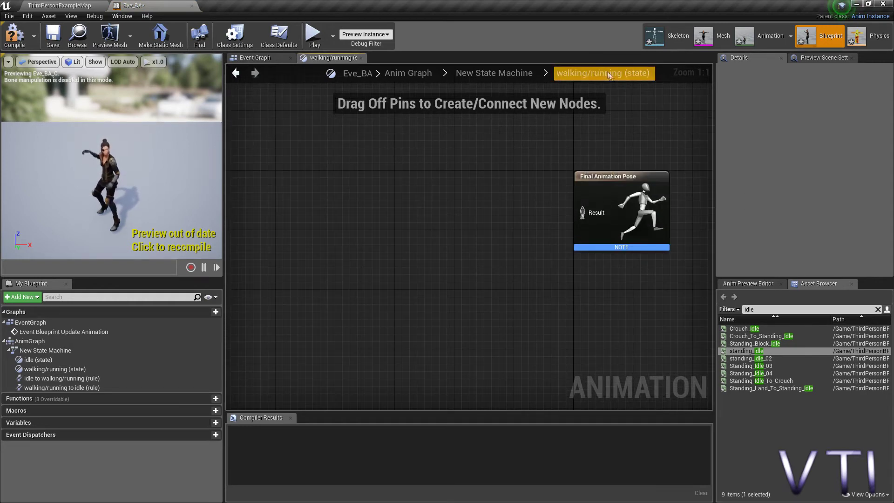
pyautogui.moveTo(488, 214); pyautogui.dragTo(498, 242, button='right')
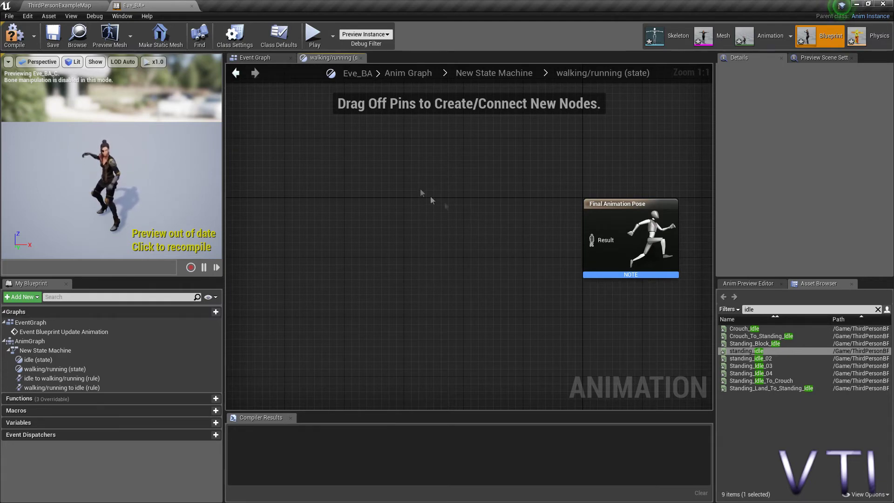
pyautogui.click(75, 5)
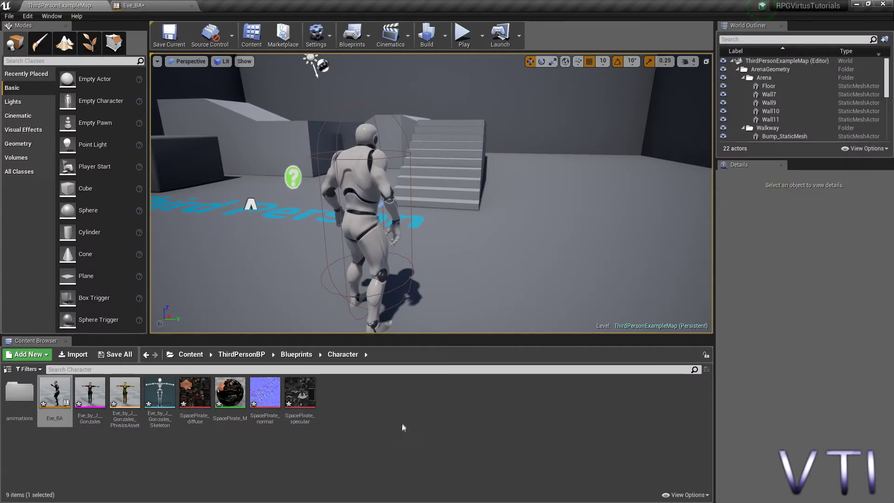
# Create a Blend Space on Eve's skeleton in the Character folder named Eve_BS
pyautogui.rightClick(384, 406)
pyautogui.rightClick(384, 407)
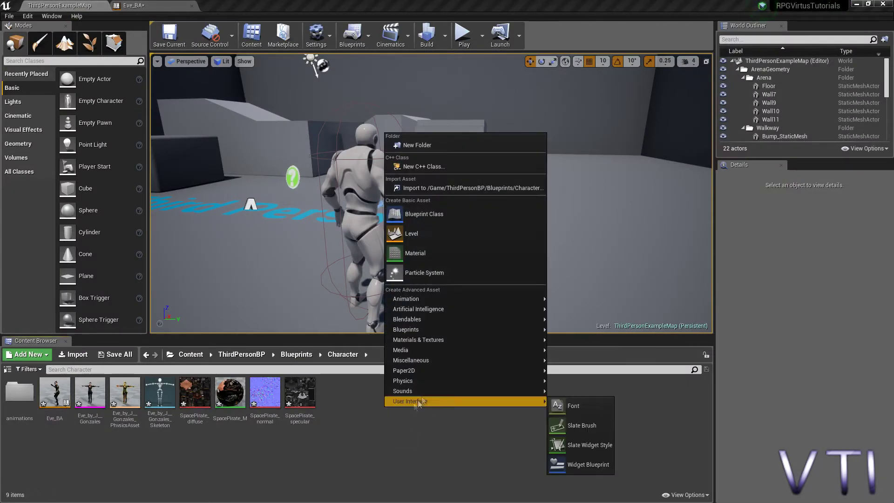
pyautogui.moveTo(429, 298)
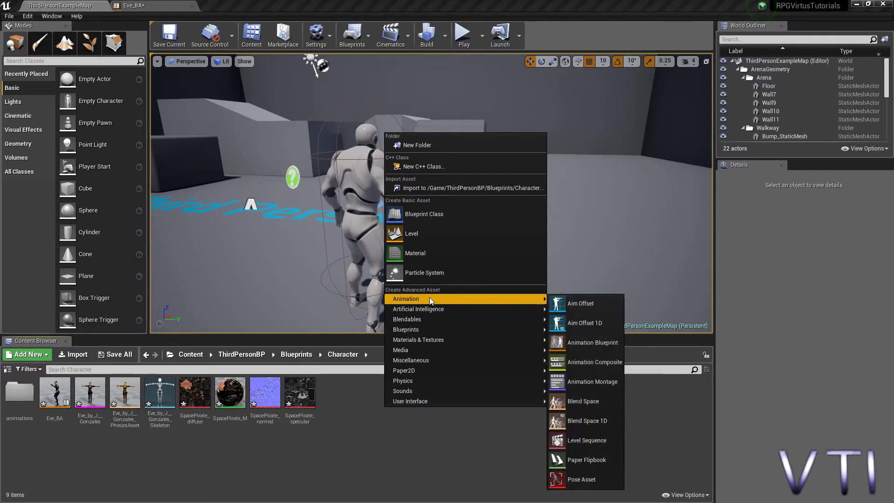
pyautogui.click(582, 401)
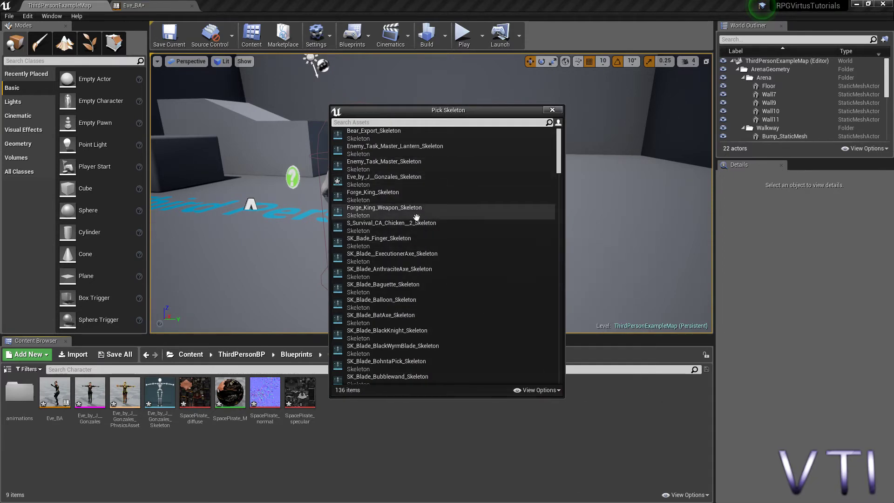
pyautogui.click(386, 181)
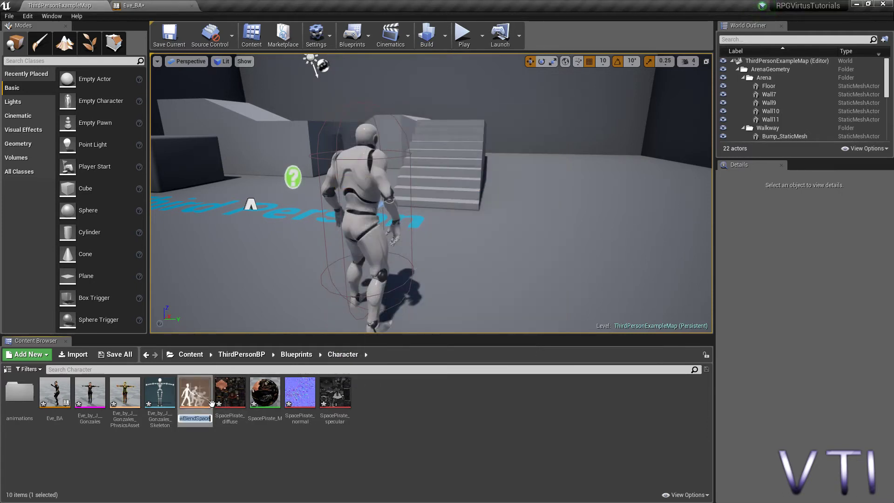
pyautogui.write('Eve_')
pyautogui.write('BS')
pyautogui.press('Return')
# In Eve_BS, name the horizontal axis direction with range -180 to 180
pyautogui.doubleClick(98, 404)
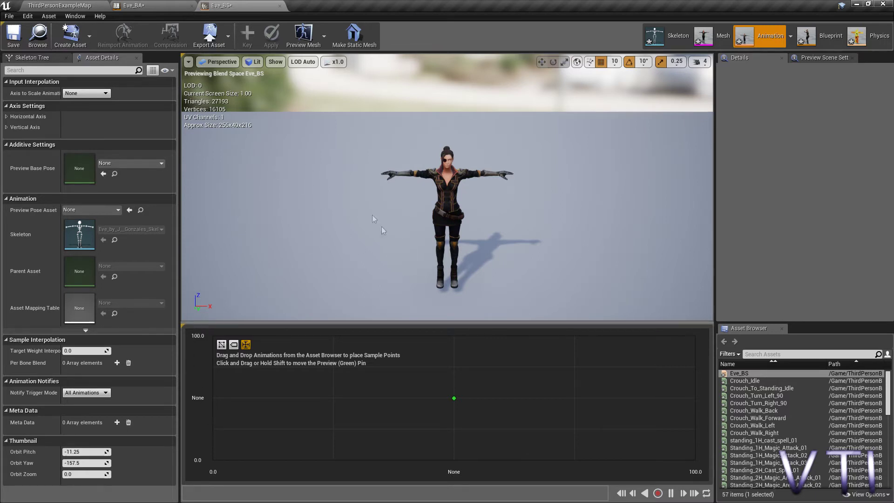
pyautogui.click(6, 117)
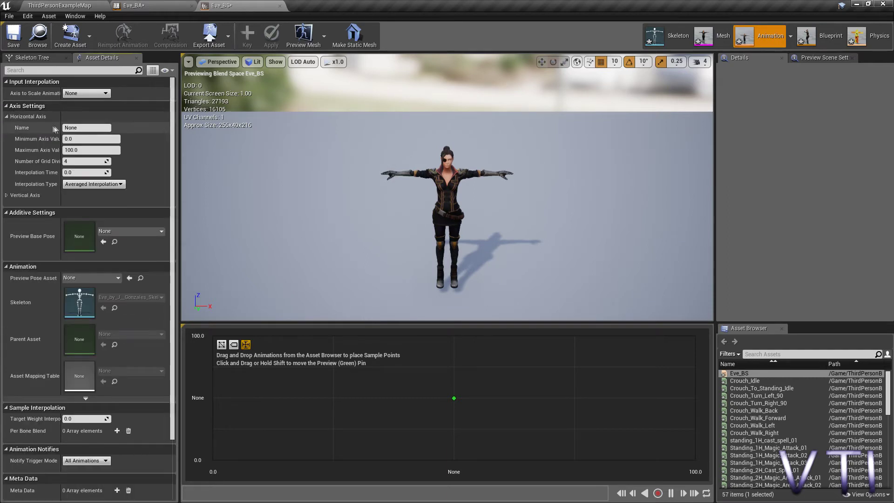
pyautogui.doubleClick(93, 128)
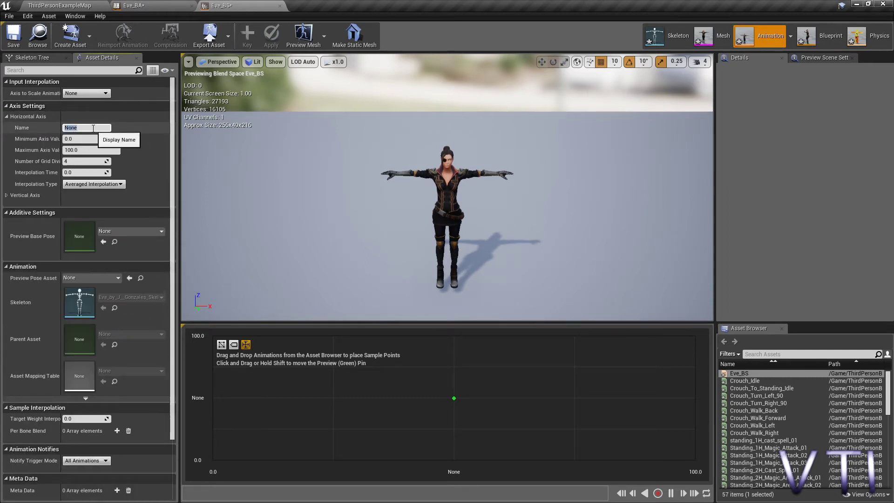
pyautogui.write('d')
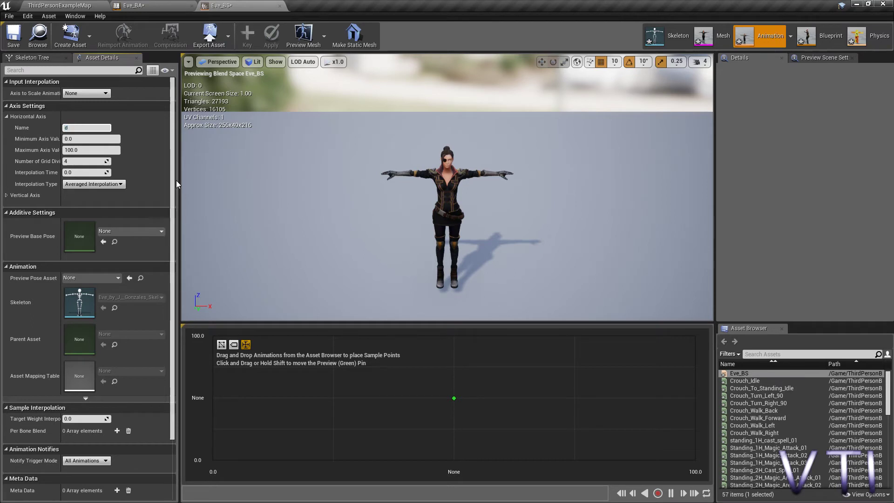
pyautogui.write('irection')
pyautogui.press('Return')
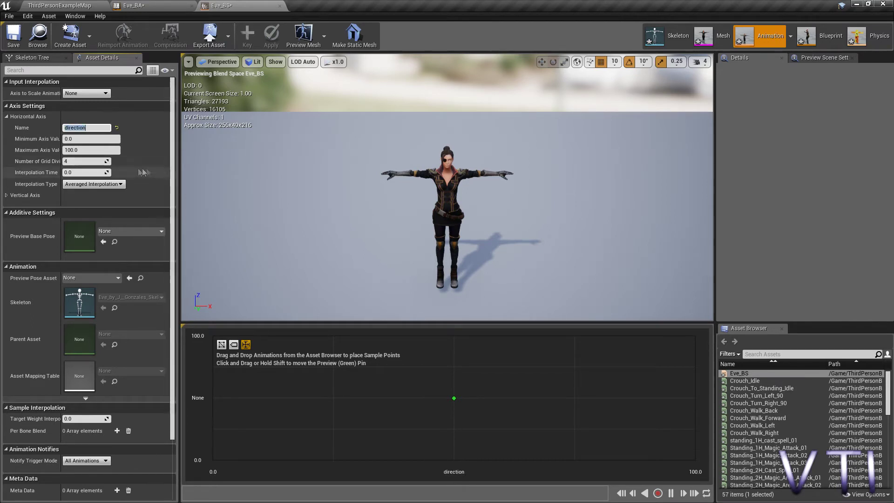
pyautogui.click(81, 138)
pyautogui.write('-180')
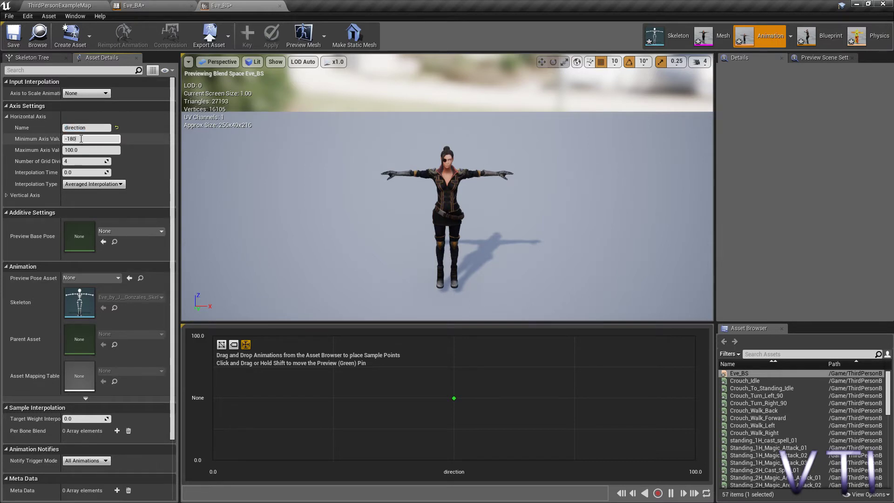
pyautogui.click(81, 149)
pyautogui.write('180')
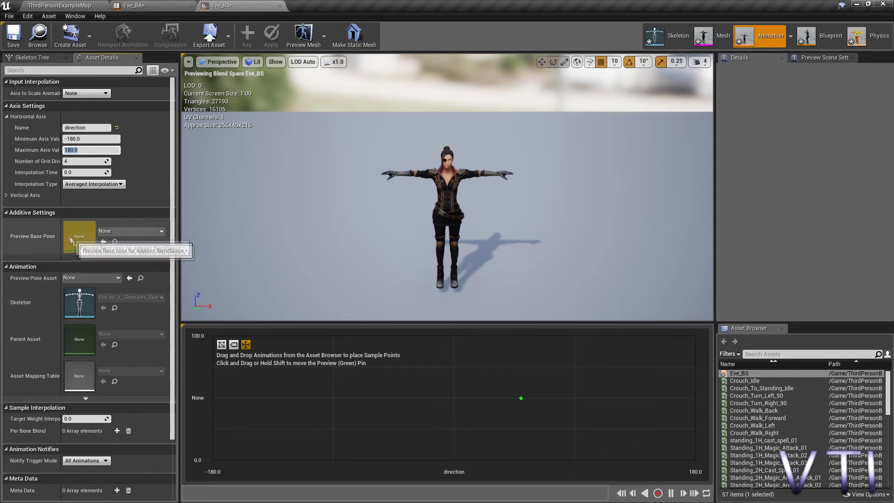
pyautogui.click(3, 198)
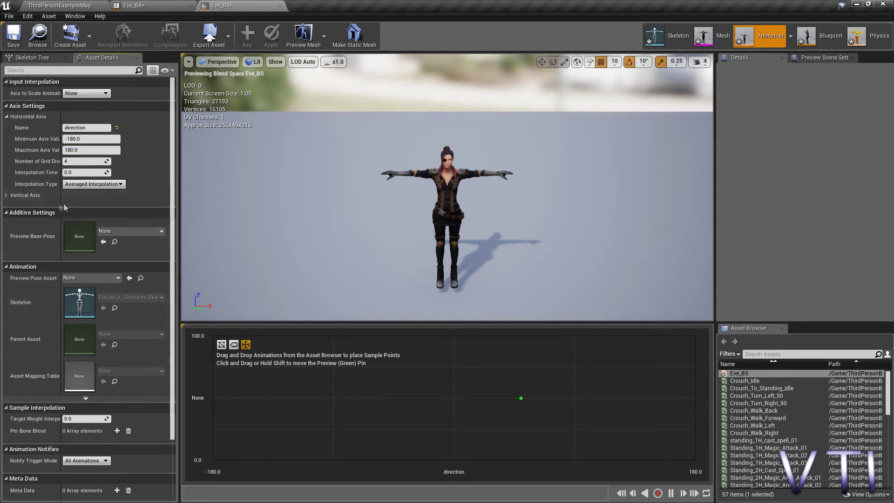
pyautogui.click(8, 196)
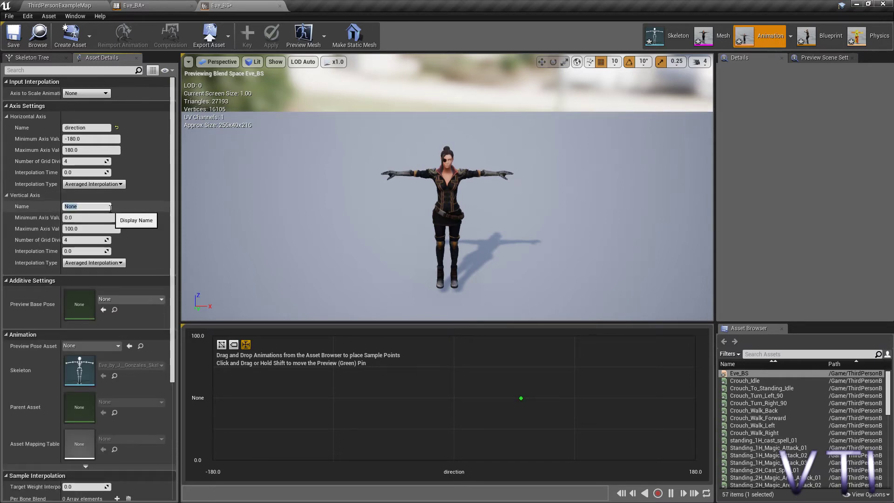
pyautogui.write('Speed')
# Name the vertical axis Speed and set its maximum axis value to 600
pyautogui.press('Return')
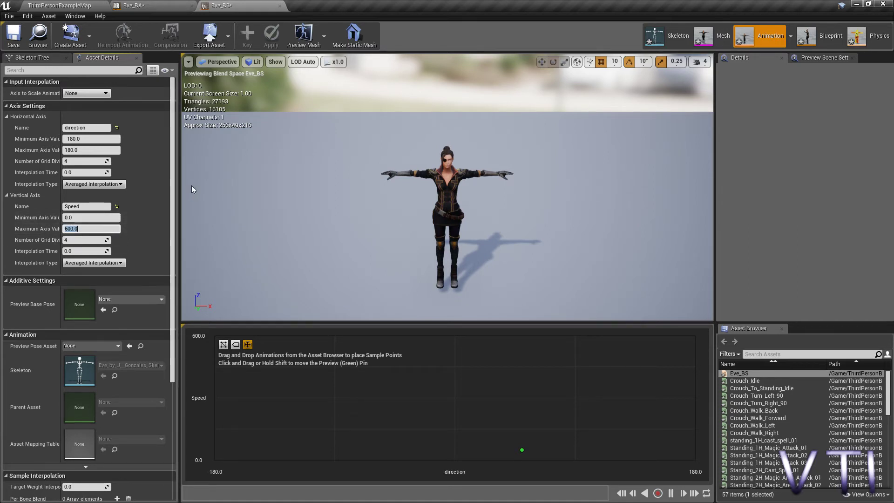
pyautogui.write('<<')
# Commit the 600 vertical maximum and filter the Asset Browser by 'inplace'
pyautogui.press('Return')
pyautogui.write('inpla')
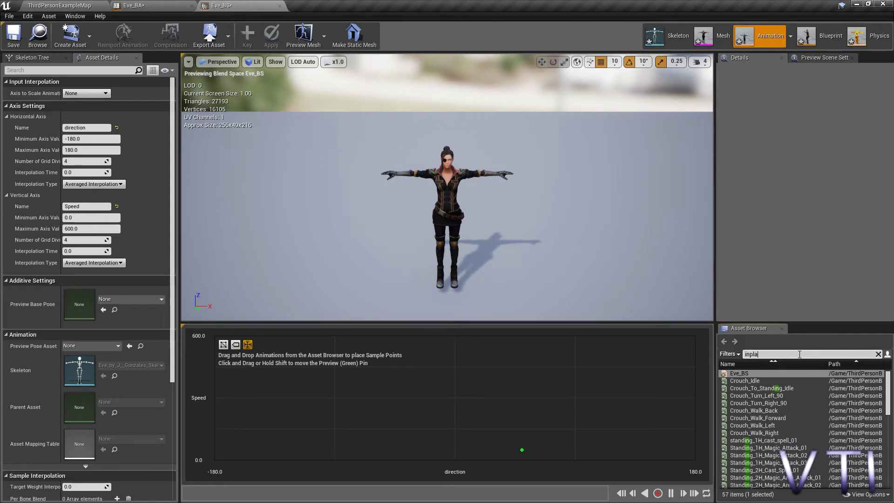
pyautogui.write('ce')
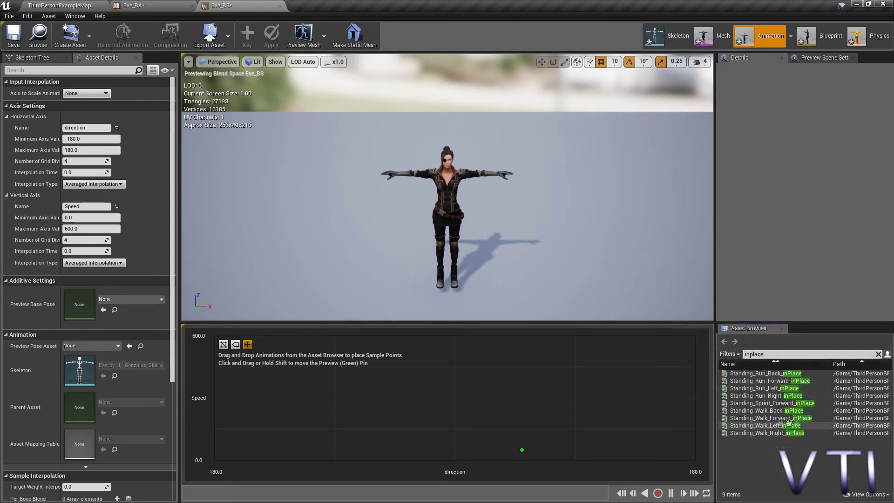
# Place Standing_Walk_Forward_inPlace at direction 0, speed 300, preview the blend, then add Standing_Run_Forward_inPlace at speed 600
pyautogui.moveTo(786, 418); pyautogui.dragTo(462, 399)
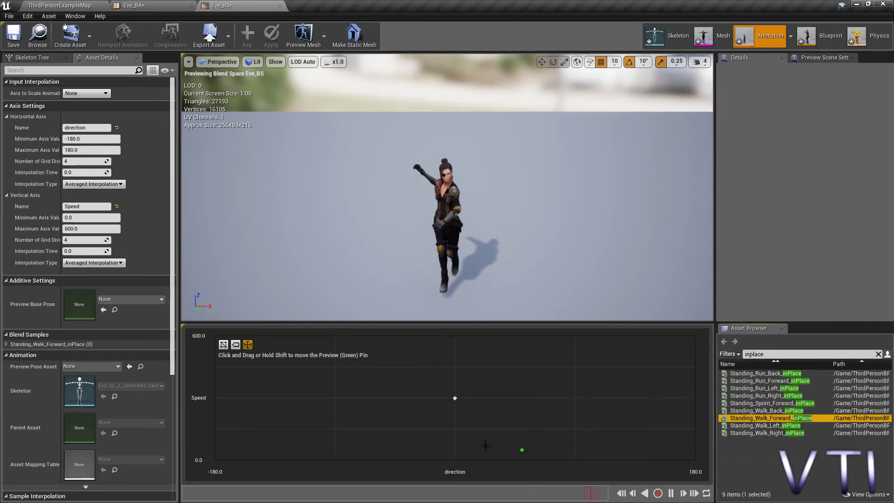
pyautogui.moveTo(522, 450)
pyautogui.mouseDown()
pyautogui.moveTo(524, 433)
pyautogui.moveTo(456, 424)
pyautogui.moveTo(455, 461)
pyautogui.moveTo(458, 336)
pyautogui.moveTo(454, 432)
pyautogui.mouseUp()
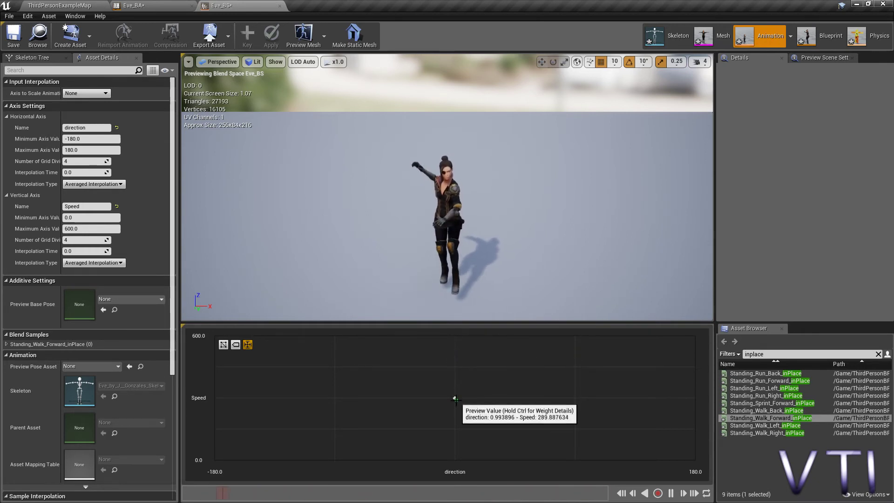
pyautogui.moveTo(454, 432); pyautogui.dragTo(454, 460)
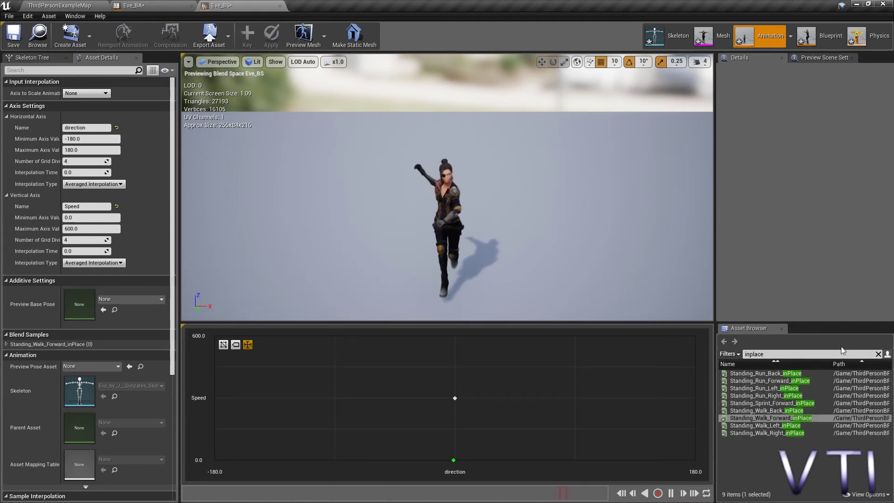
pyautogui.moveTo(768, 381)
pyautogui.mouseDown()
pyautogui.moveTo(697, 382)
pyautogui.moveTo(455, 336)
pyautogui.mouseUp()
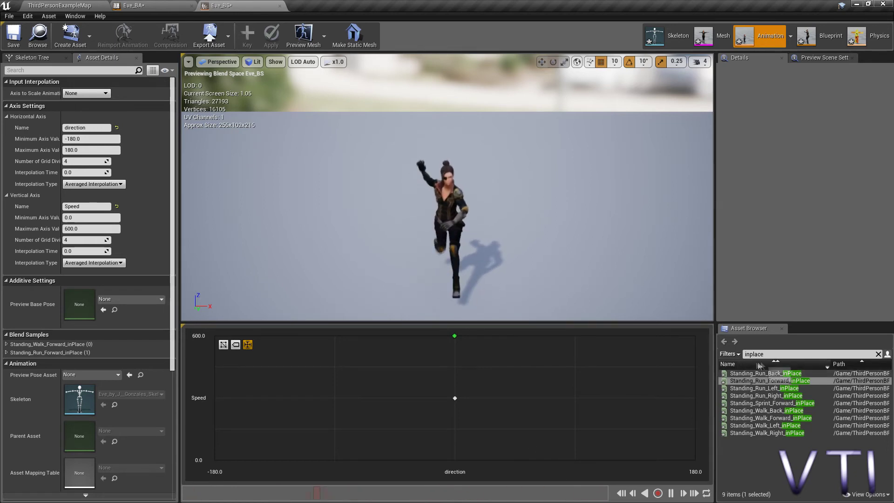
pyautogui.click(770, 354)
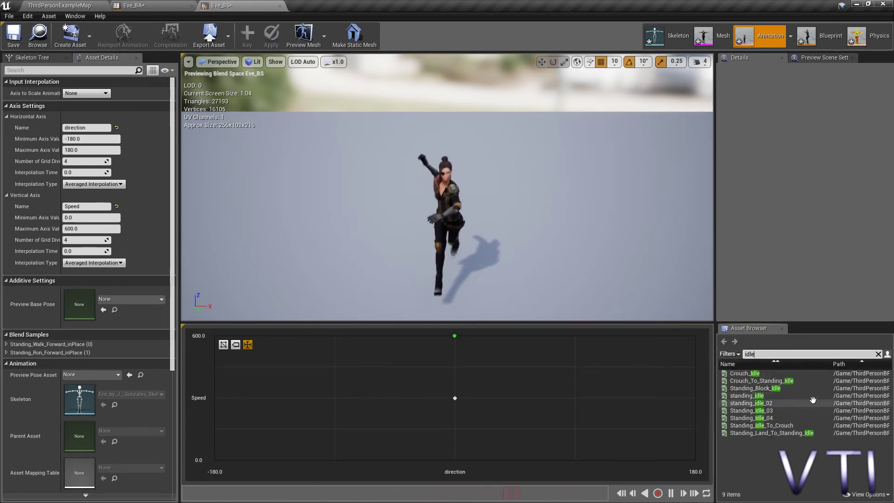
# Place standing_idle samples at directions -180, -90, 0, 90 and 180 along speed 0
pyautogui.moveTo(747, 396); pyautogui.dragTo(455, 460)
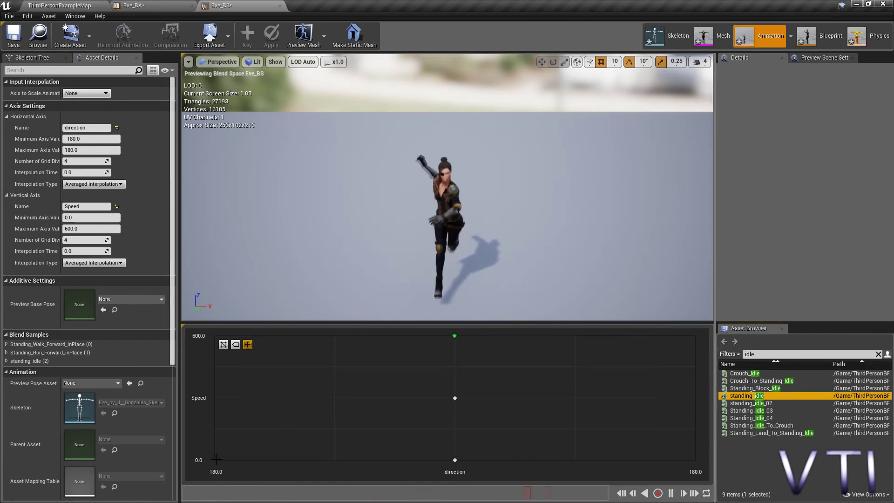
pyautogui.moveTo(753, 396)
pyautogui.moveTo(753, 397); pyautogui.dragTo(334, 460)
pyautogui.click(765, 397)
pyautogui.moveTo(765, 397); pyautogui.dragTo(211, 460)
pyautogui.moveTo(754, 396); pyautogui.dragTo(575, 460)
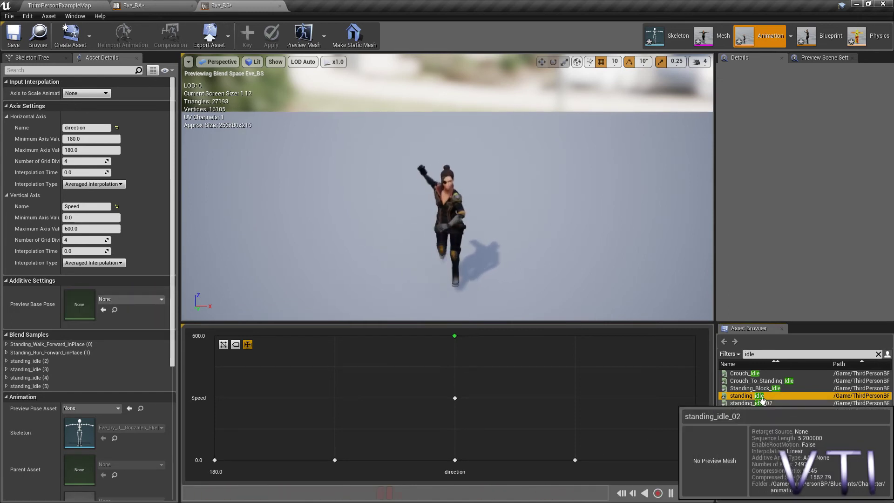
pyautogui.moveTo(759, 396); pyautogui.dragTo(695, 460)
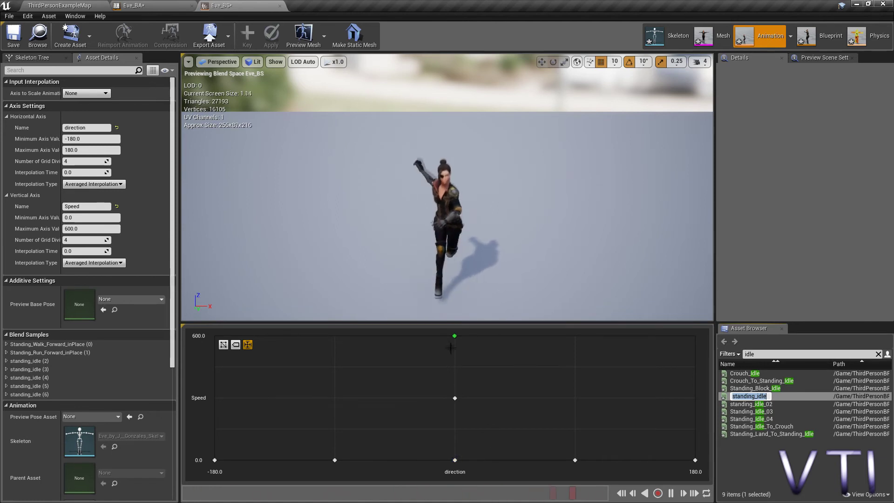
pyautogui.press('Escape')
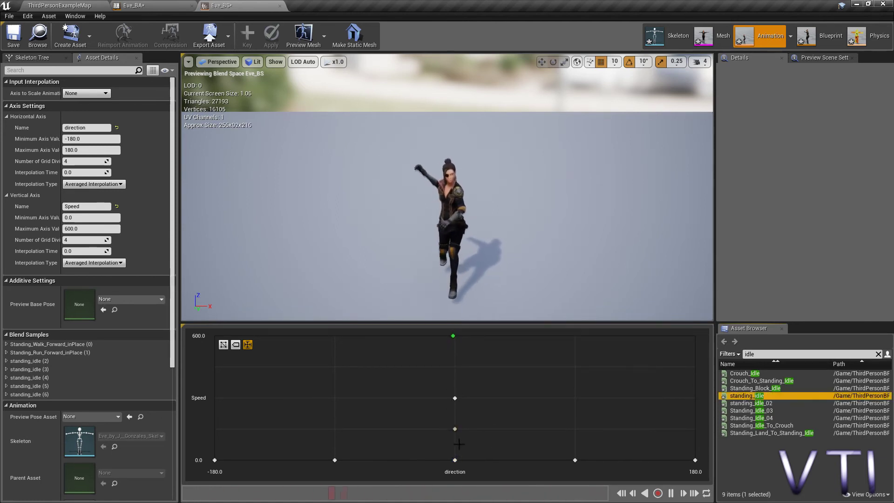
# Delete the stray Standing_Run_Forward_inPlace sample at speed 150
pyautogui.click(454, 429)
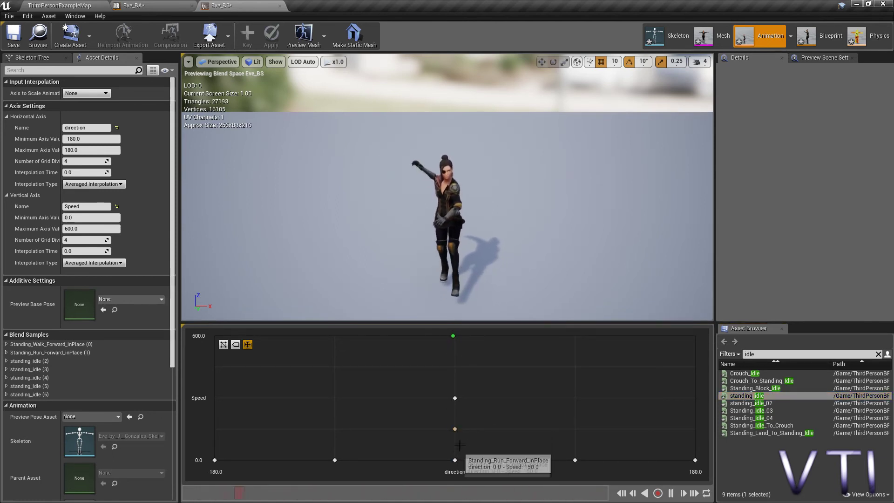
pyautogui.moveTo(454, 430); pyautogui.dragTo(575, 428)
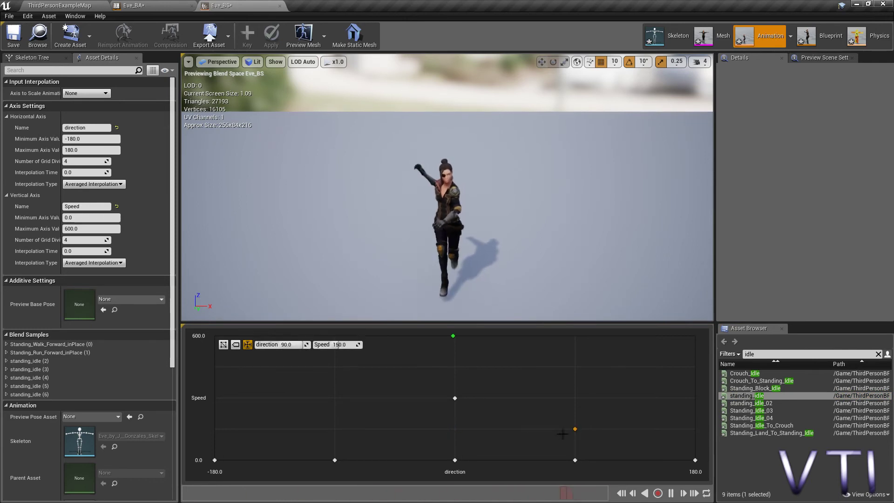
pyautogui.click(541, 445)
pyautogui.moveTo(575, 429); pyautogui.dragTo(508, 442)
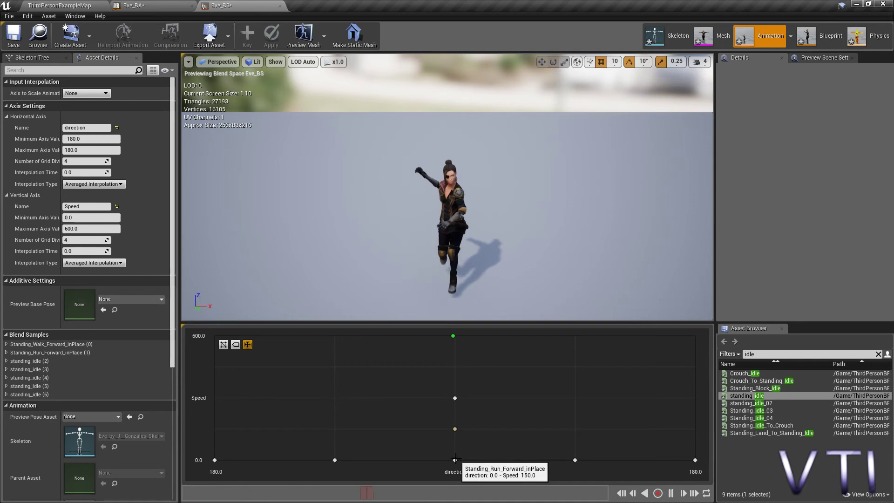
pyautogui.click(455, 429)
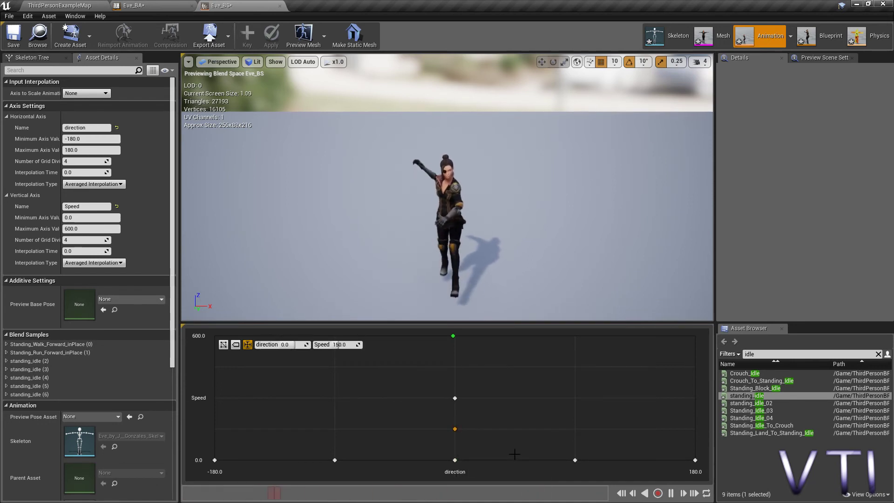
pyautogui.press('Delete')
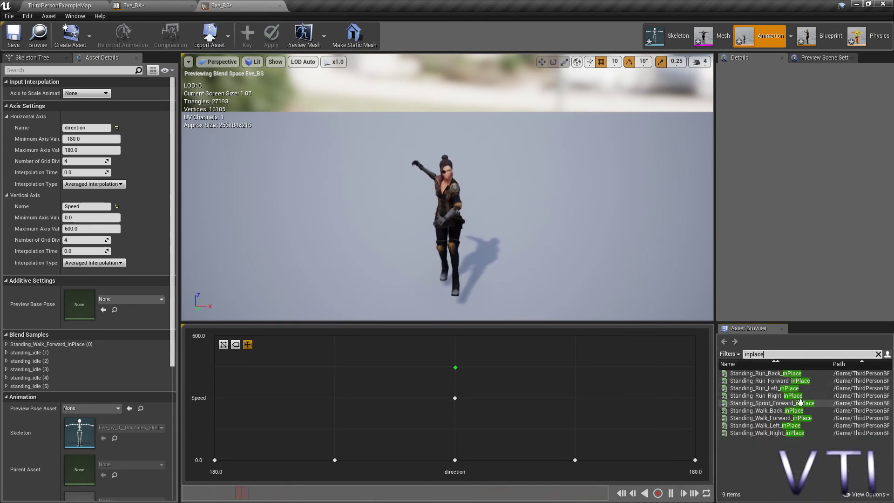
# Add Run_Forward at direction 0/speed 600, then Walk_Right at 90 and Walk_Left at -90, speed 300
pyautogui.moveTo(793, 380); pyautogui.dragTo(455, 337)
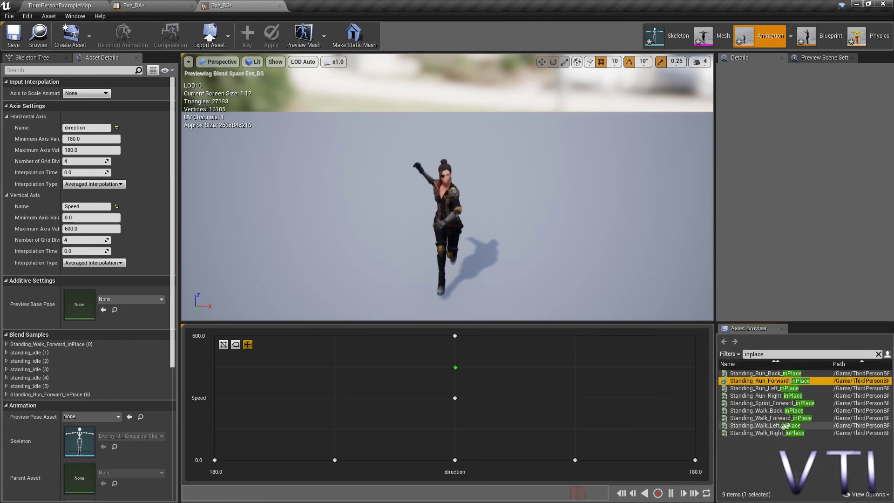
pyautogui.moveTo(773, 433); pyautogui.dragTo(577, 401)
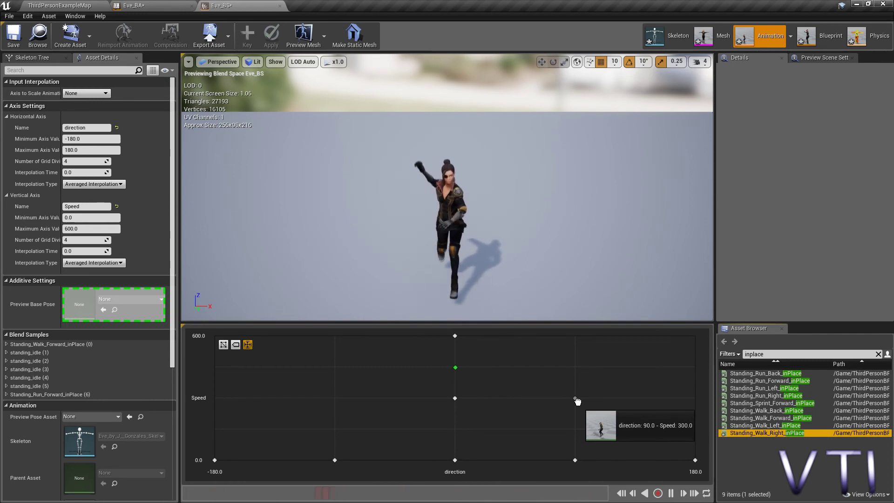
pyautogui.moveTo(577, 401); pyautogui.dragTo(578, 401)
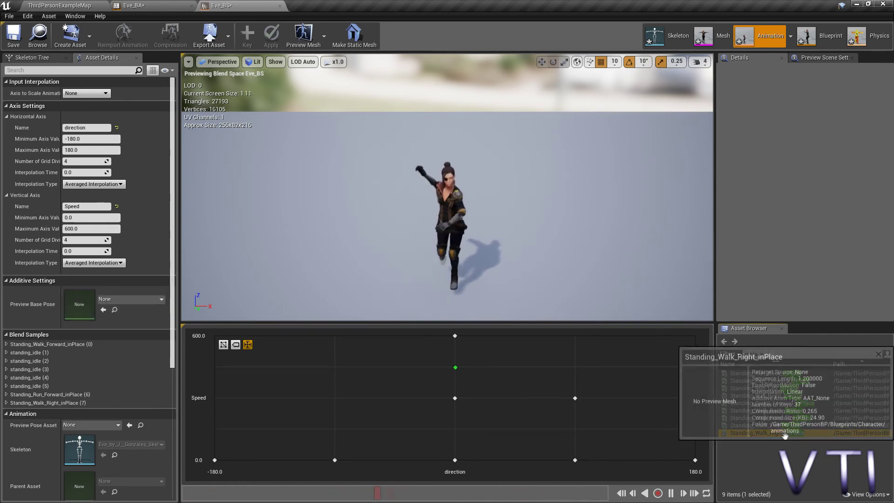
pyautogui.moveTo(745, 426); pyautogui.dragTo(333, 401)
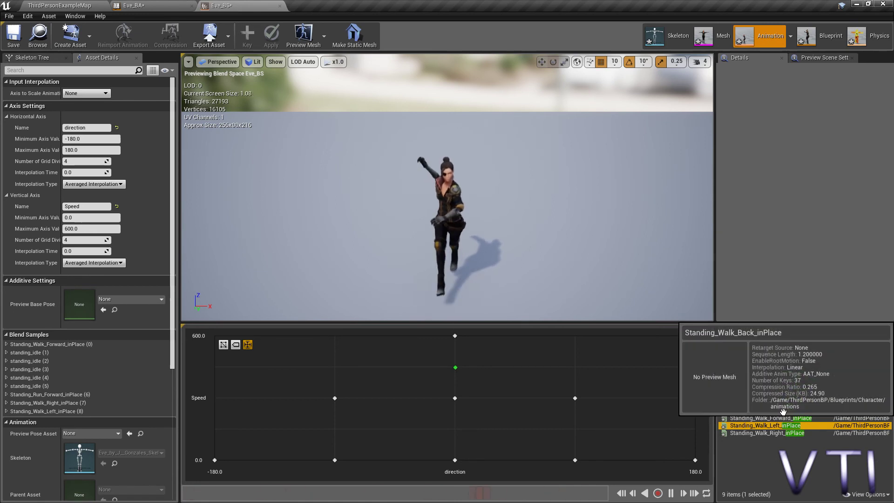
# Add Standing_Walk_Back_inPlace at directions -180 and 180, both at speed 300
pyautogui.click(783, 411)
pyautogui.moveTo(783, 411)
pyautogui.mouseDown()
pyautogui.moveTo(463, 424)
pyautogui.moveTo(219, 404)
pyautogui.mouseUp()
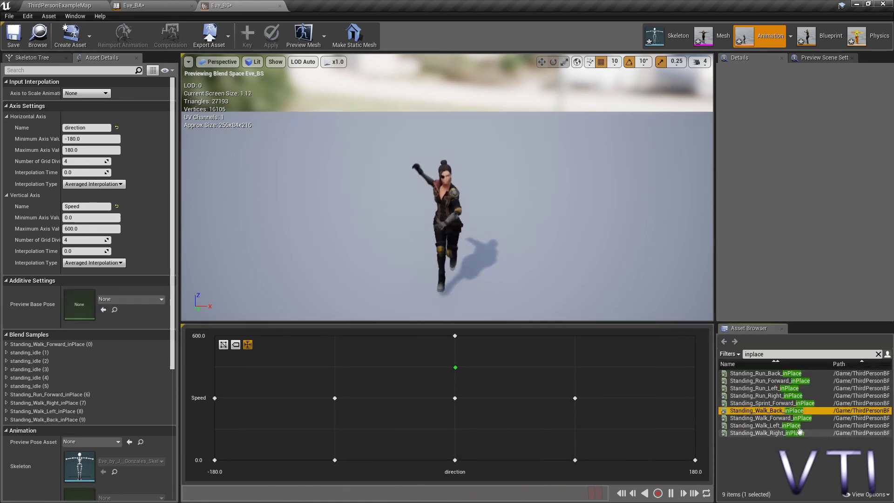
pyautogui.moveTo(778, 410)
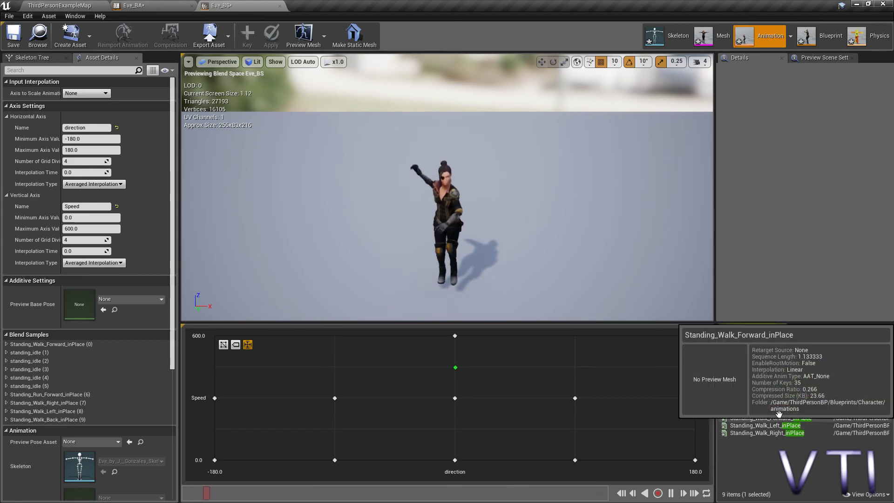
pyautogui.moveTo(776, 410); pyautogui.dragTo(696, 398)
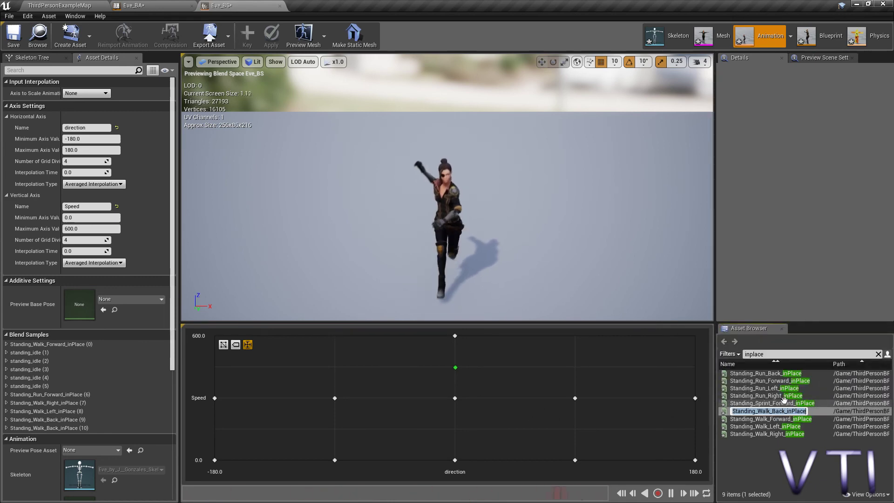
# Add Run_Left at -90, Run_Back at -180 and 180, and Run_Right at 90, all at speed 600
pyautogui.moveTo(777, 388)
pyautogui.mouseDown()
pyautogui.moveTo(404, 357)
pyautogui.moveTo(341, 341)
pyautogui.mouseUp()
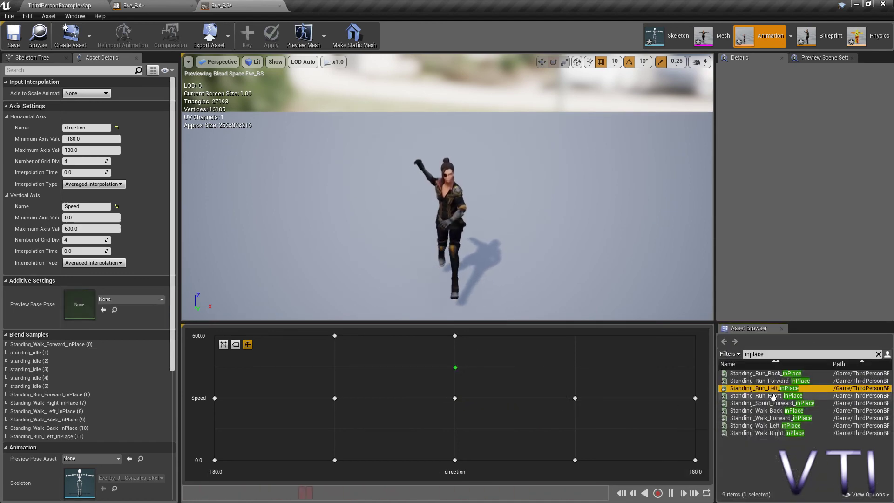
pyautogui.moveTo(763, 372); pyautogui.dragTo(214, 340)
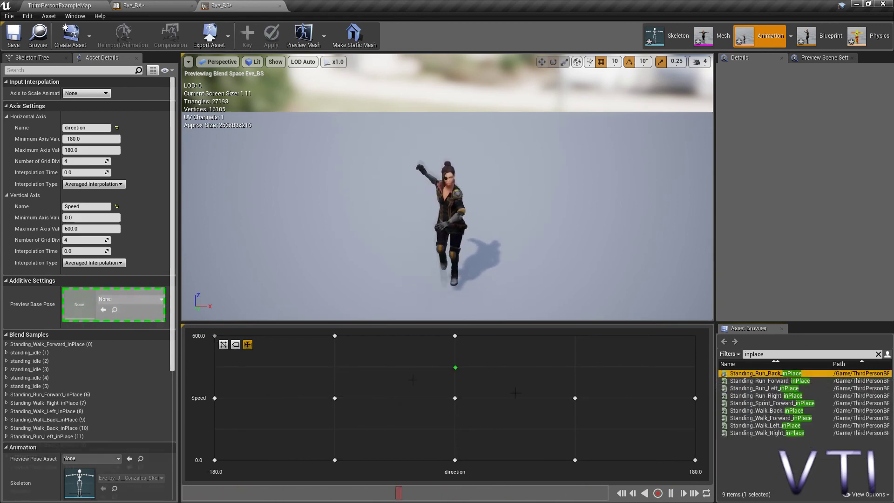
pyautogui.moveTo(763, 372); pyautogui.dragTo(695, 335)
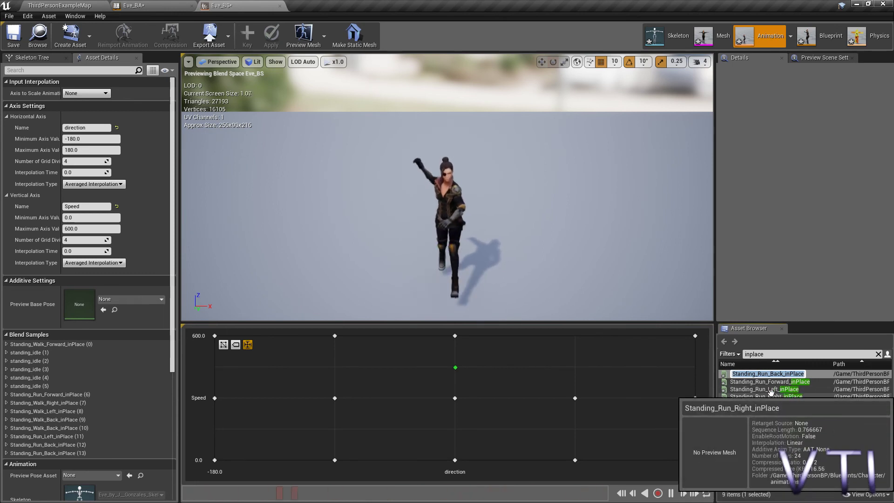
pyautogui.moveTo(769, 395); pyautogui.dragTo(579, 344)
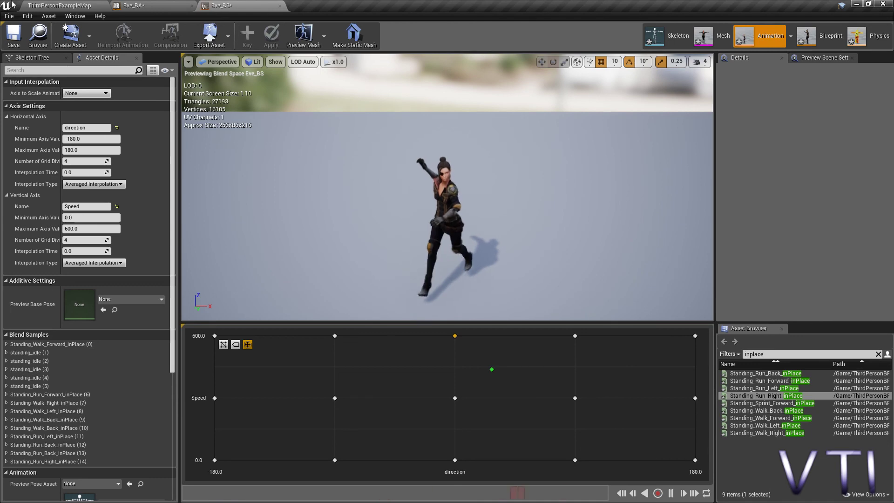
# Use File > Save All in the level editor, then return to the Eve_BA animation blueprint
pyautogui.click(59, 5)
pyautogui.click(7, 18)
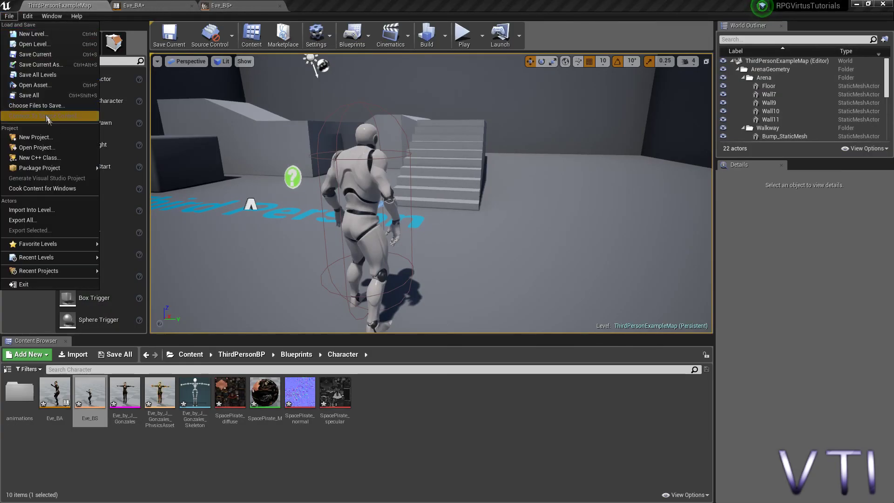
pyautogui.click(45, 102)
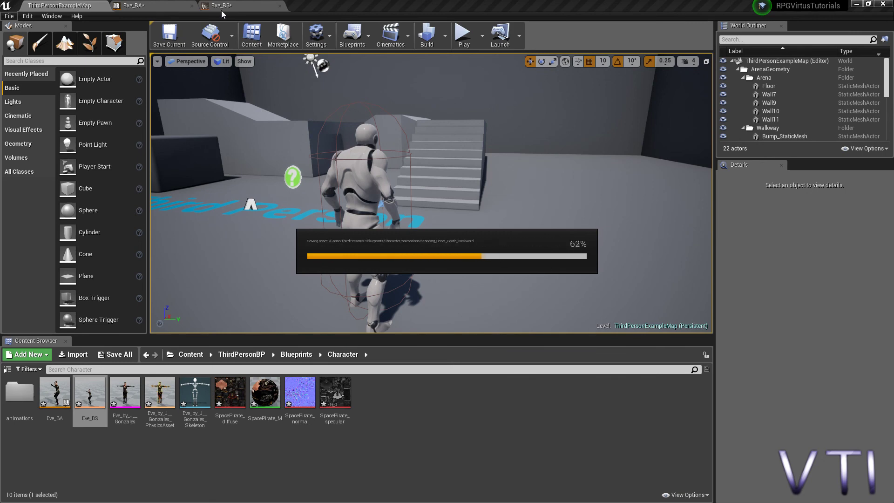
pyautogui.click(232, 5)
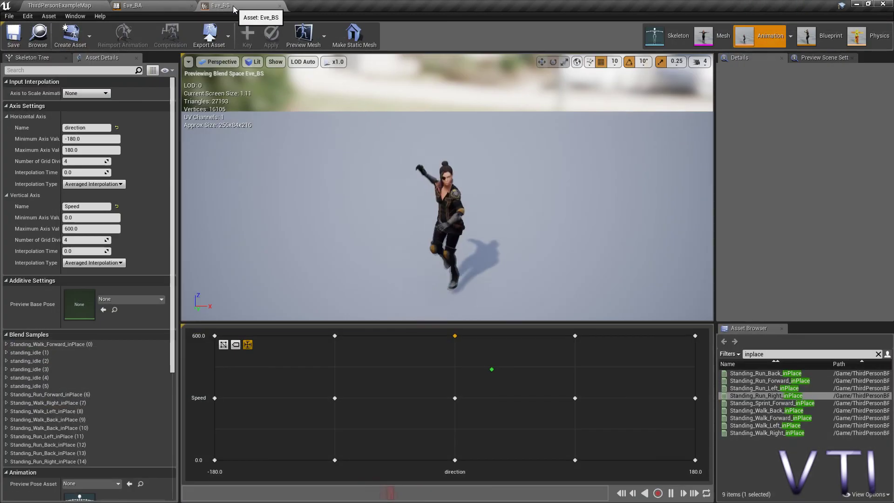
pyautogui.click(149, 6)
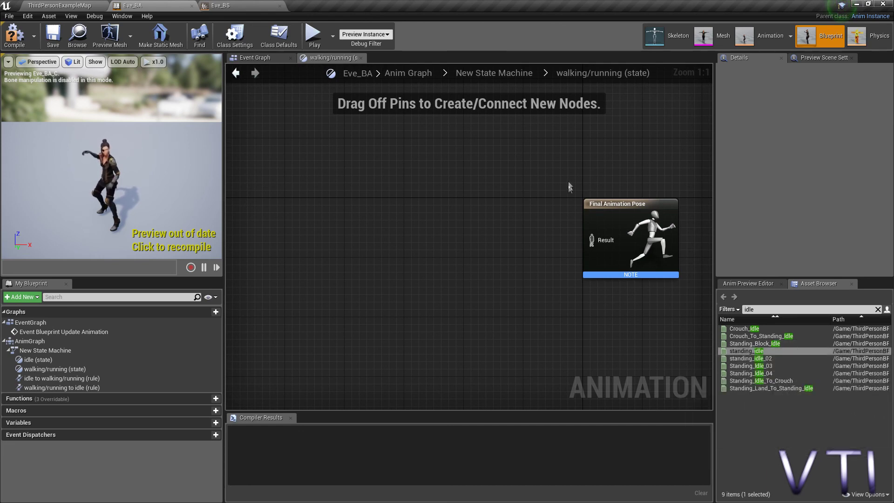
# Inside the walking/running state, add an Eve_BS Blendspace Player feeding Final Animation Pose
pyautogui.click(506, 70)
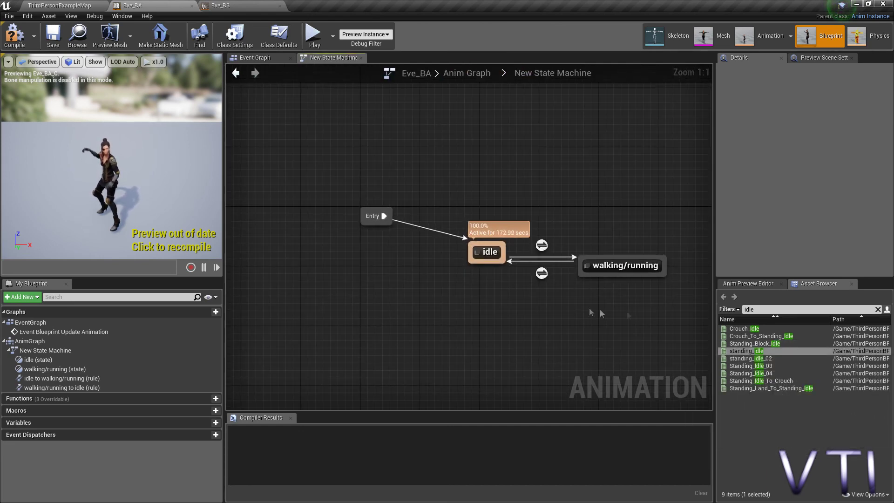
pyautogui.doubleClick(624, 265)
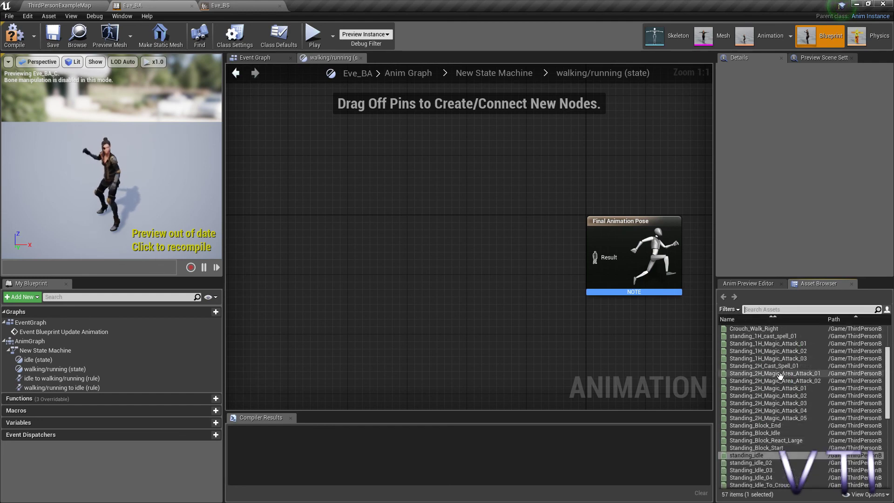
pyautogui.scroll(5, 736, 335)
pyautogui.moveTo(740, 329)
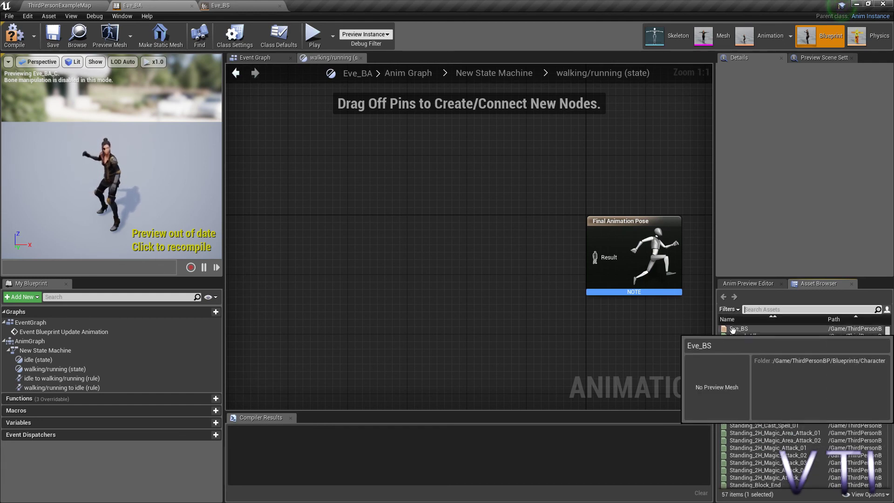
pyautogui.moveTo(743, 329); pyautogui.dragTo(432, 247)
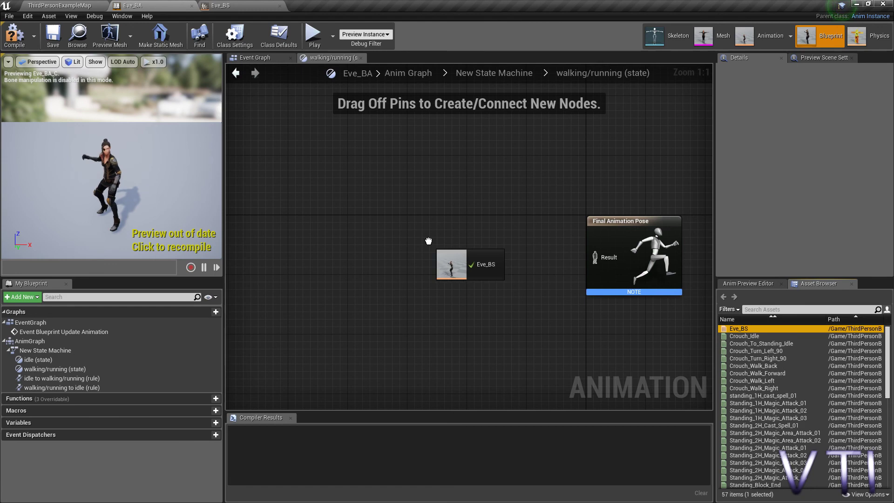
pyautogui.moveTo(496, 277)
pyautogui.mouseDown()
pyautogui.moveTo(421, 217)
pyautogui.moveTo(593, 254)
pyautogui.mouseUp()
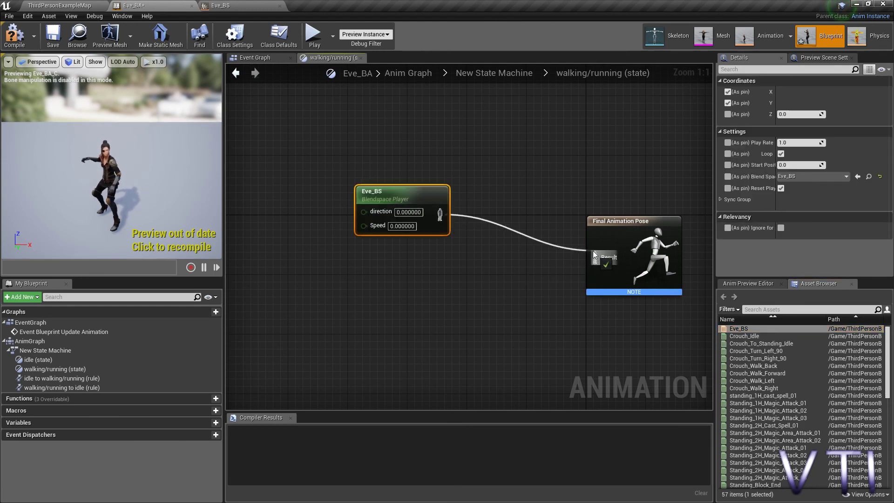
pyautogui.moveTo(440, 192); pyautogui.dragTo(470, 222)
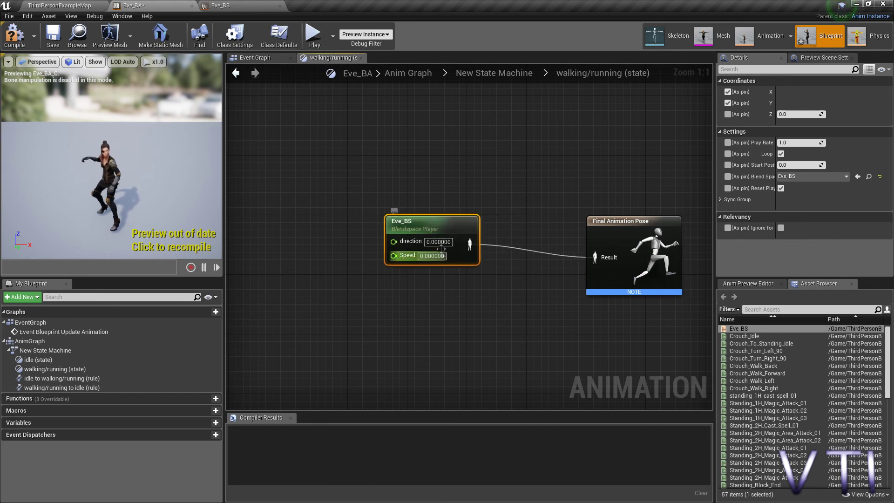